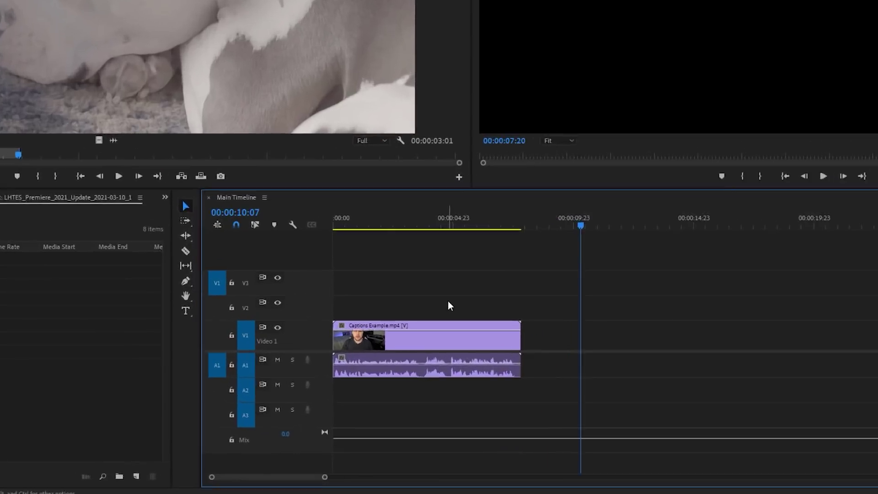
- Select the Main Timeline clip and preview the sleeping dog clip C0065.MP4
left_click_drag(428, 357, 367, 420)
left_click_drag(320, 374, 319, 375)
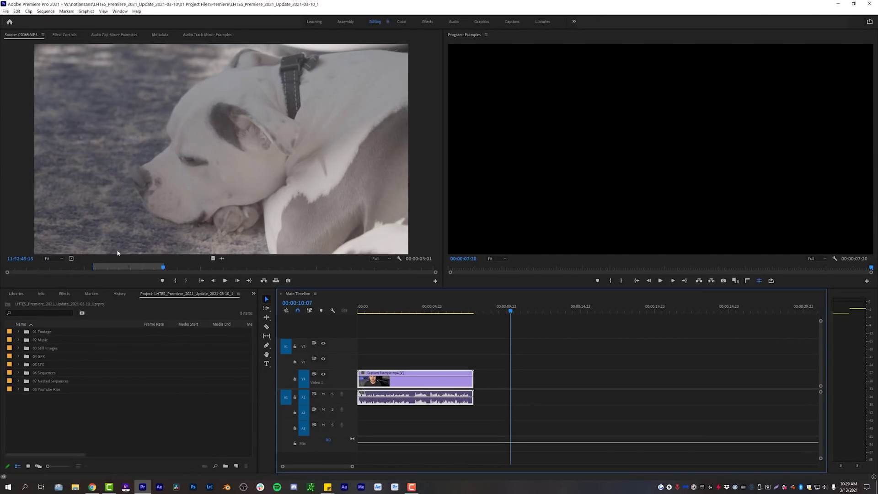
left_click(97, 269)
key("space")
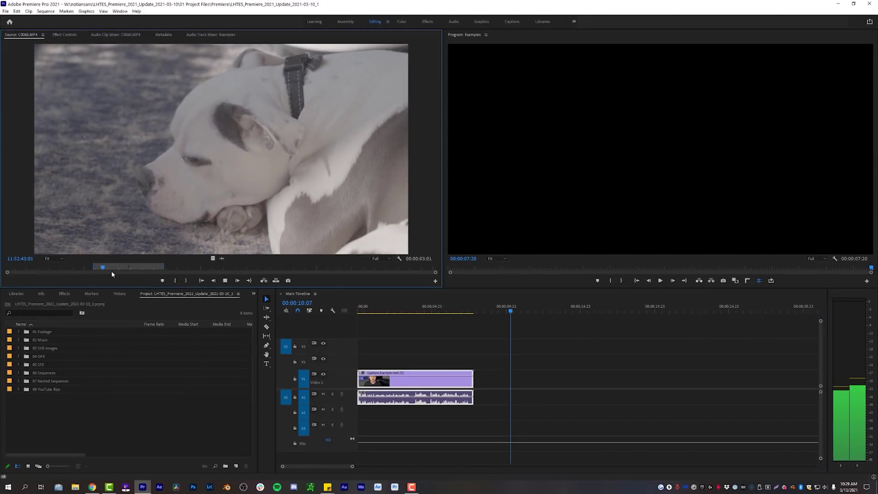
key("space")
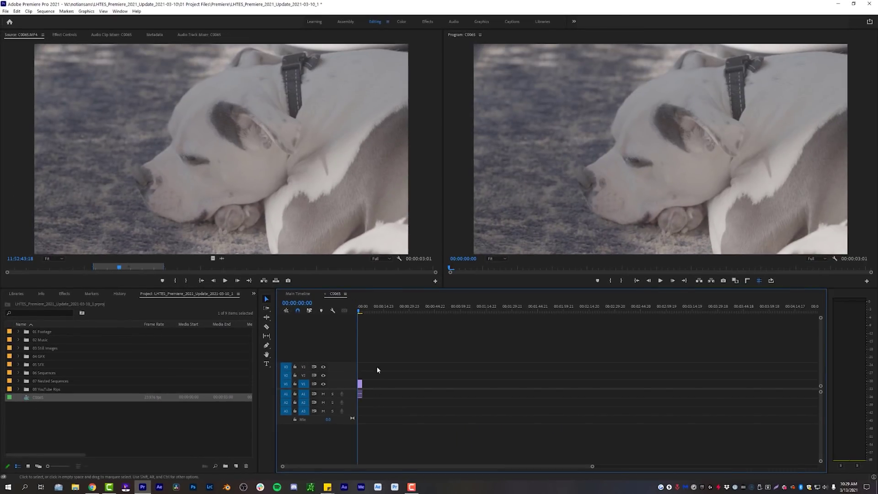
- Preview the C0065 sequence, then apply Warp Stabilizer (found via 'warp st') to the dog clip
left_click_drag(592, 467, 310, 466)
key("space")
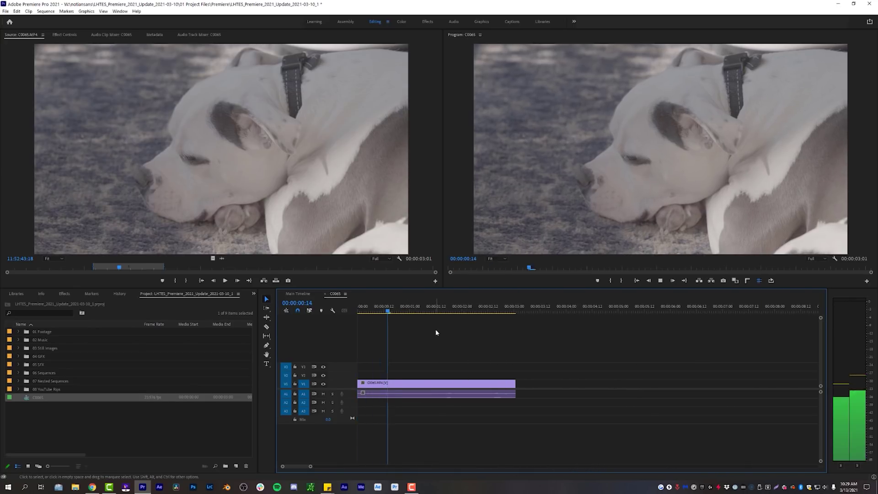
key("space")
left_click(64, 295)
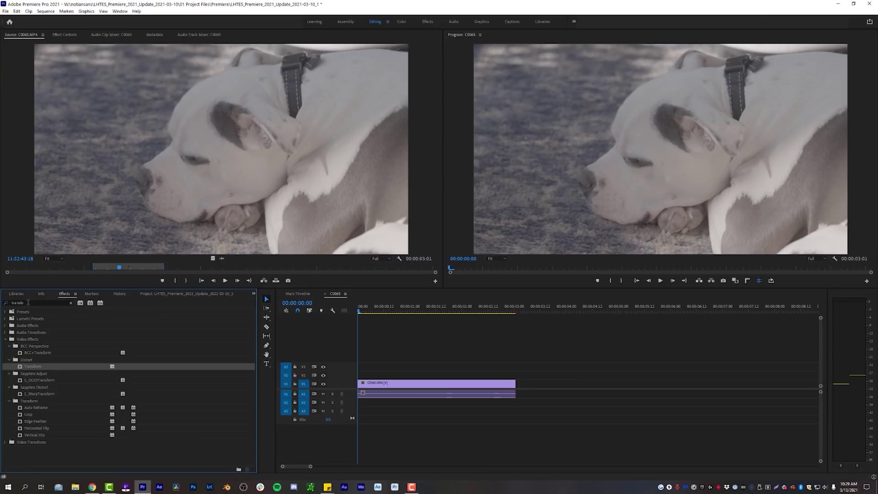
type("warp st")
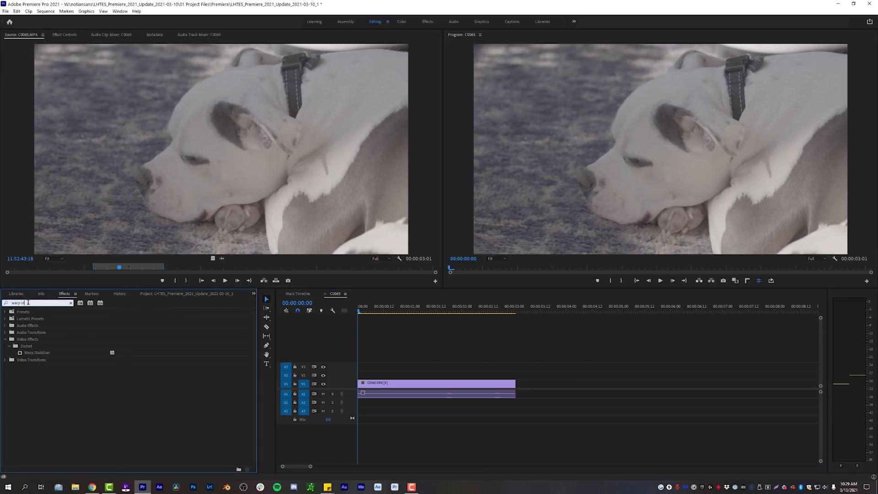
left_click_drag(44, 353, 426, 383)
left_click(65, 34)
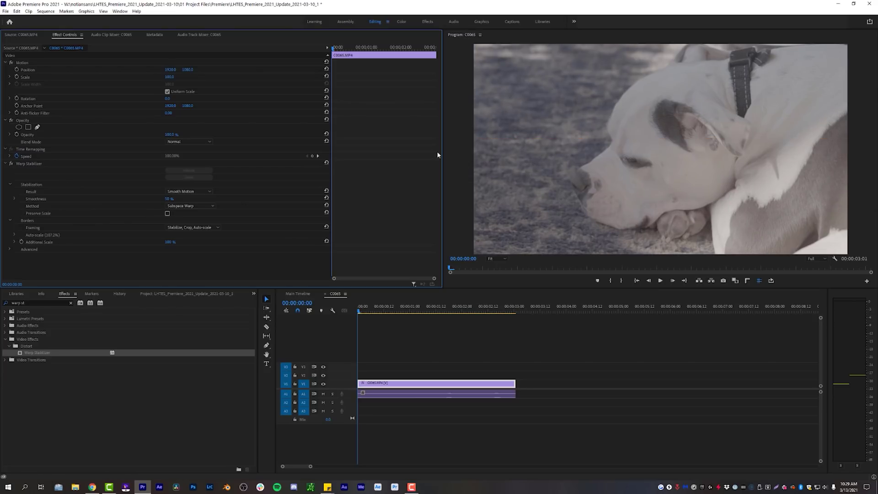
- Play the stabilized dog clip from the start
left_click(402, 372)
key("space")
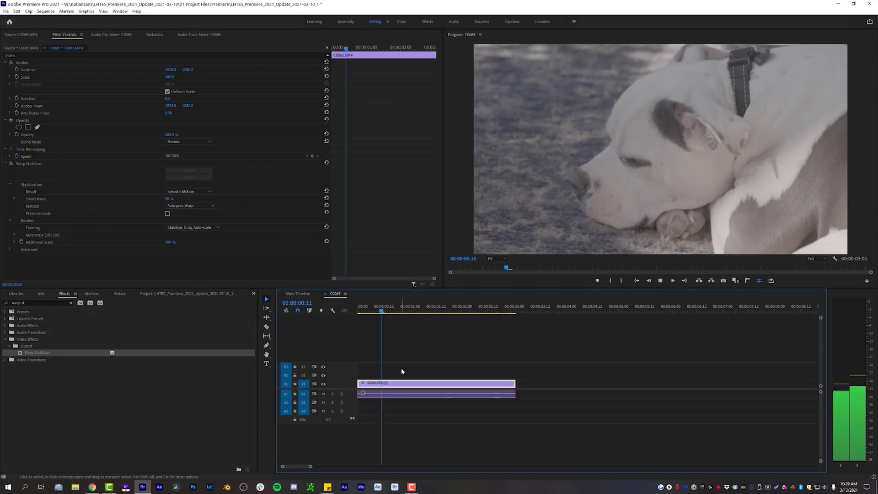
key("space")
key("Home")
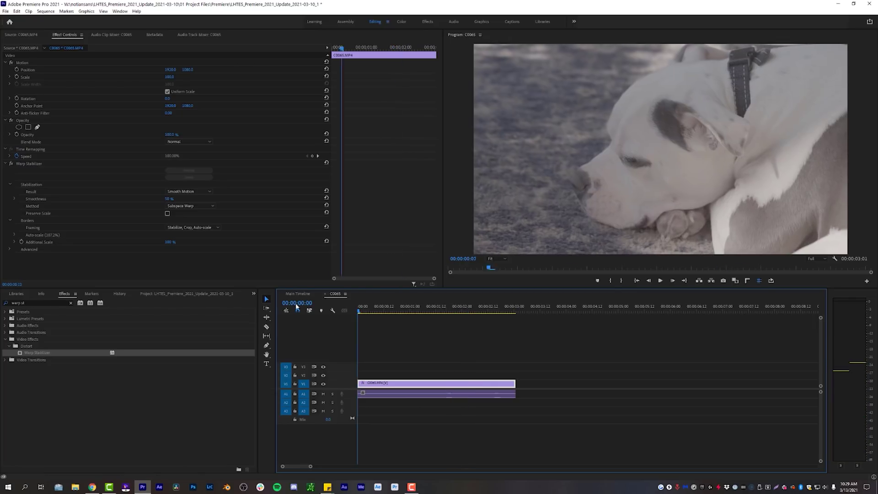
- Compare with Warp Stabilizer disabled, restore it with Ctrl+Z, and replay to 00:00:02:05
left_click(11, 163)
key("space")
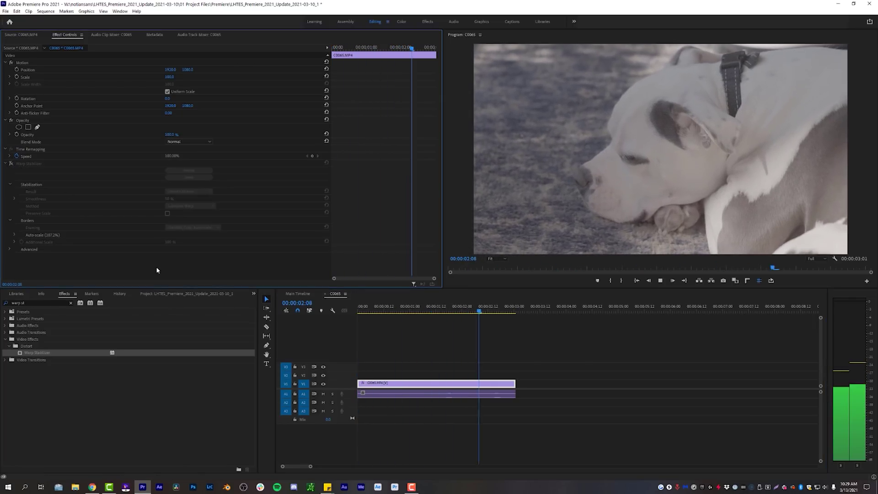
key("space")
key("Home")
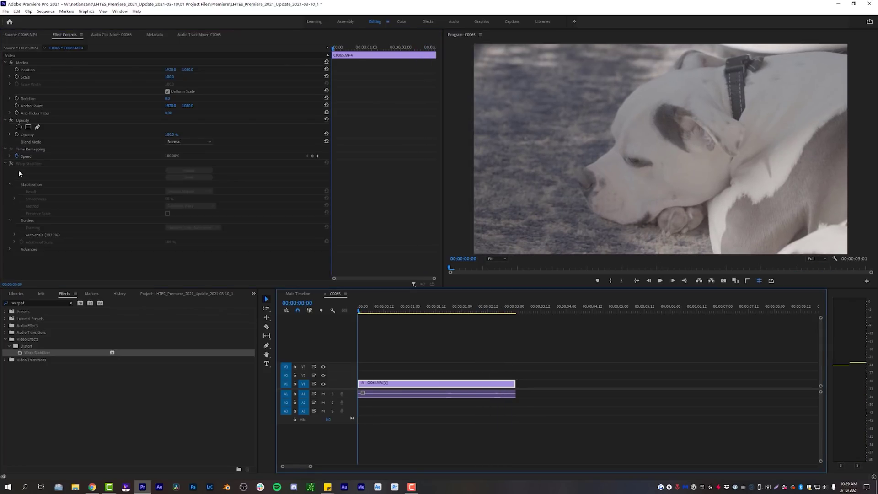
key("ctrl+z")
key("space")
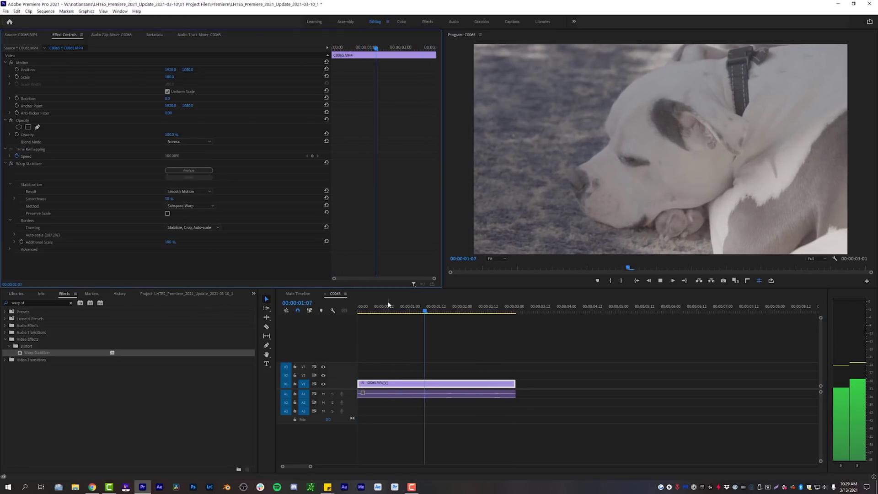
left_click_drag(453, 310, 357, 342)
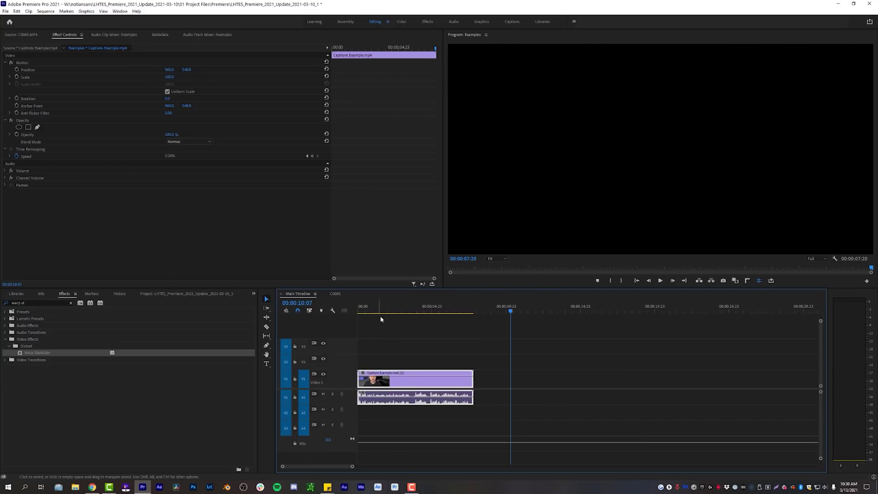
left_click_drag(384, 306, 358, 305)
left_click(552, 361)
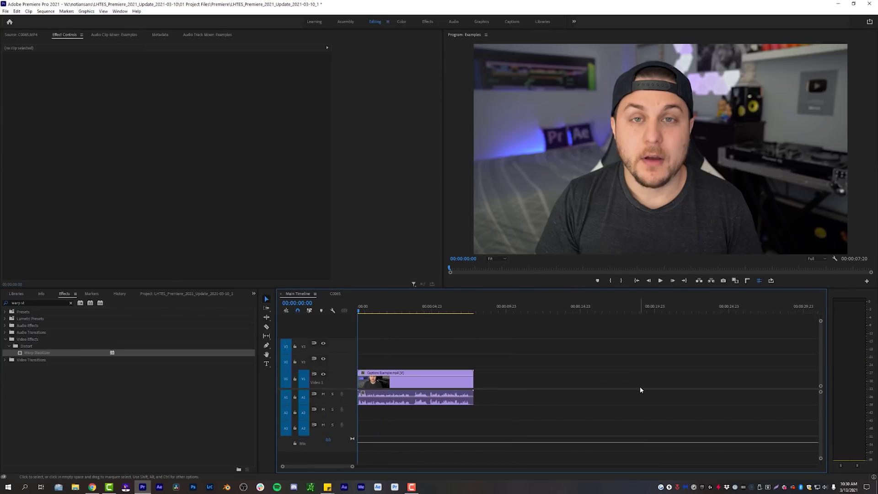
key("space")
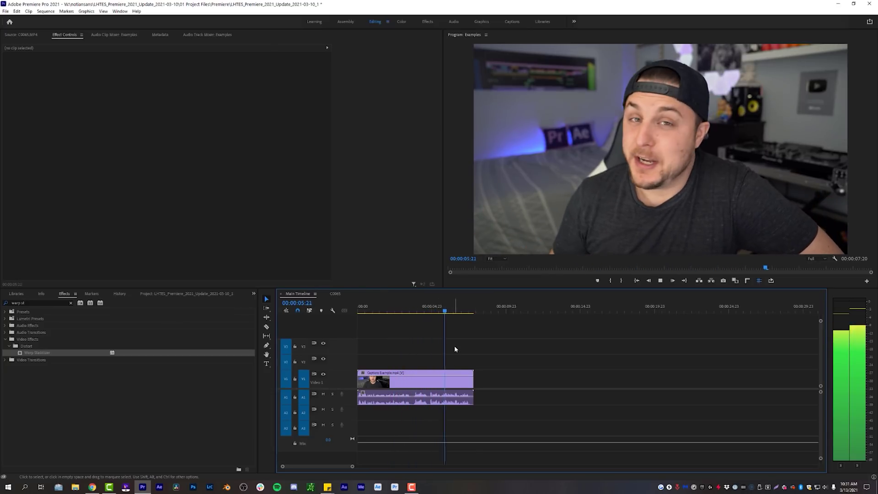
key("space")
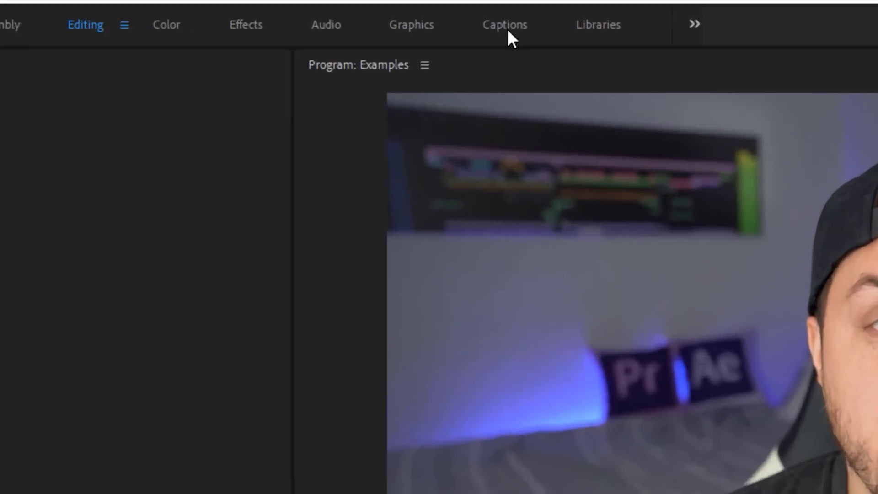
- Switch to the Captions workspace and create a caption track with Subtitle format and no style
left_click(513, 21)
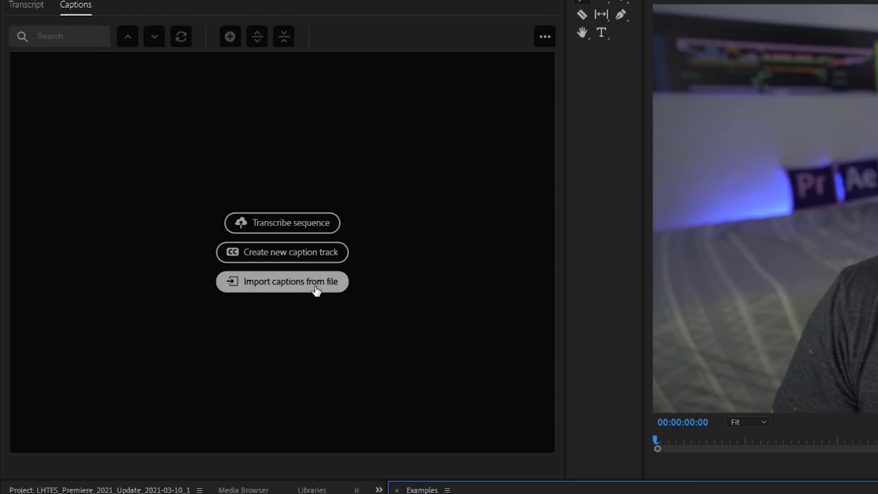
left_click(286, 255)
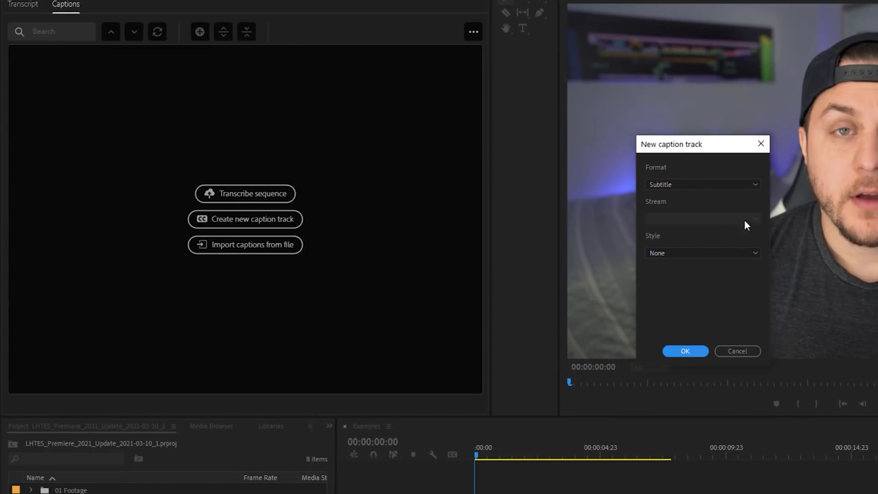
left_click(730, 185)
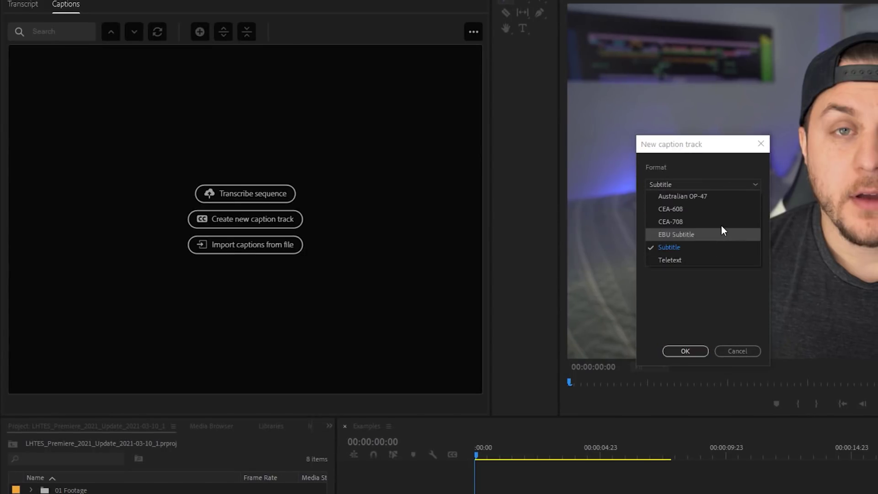
left_click(701, 247)
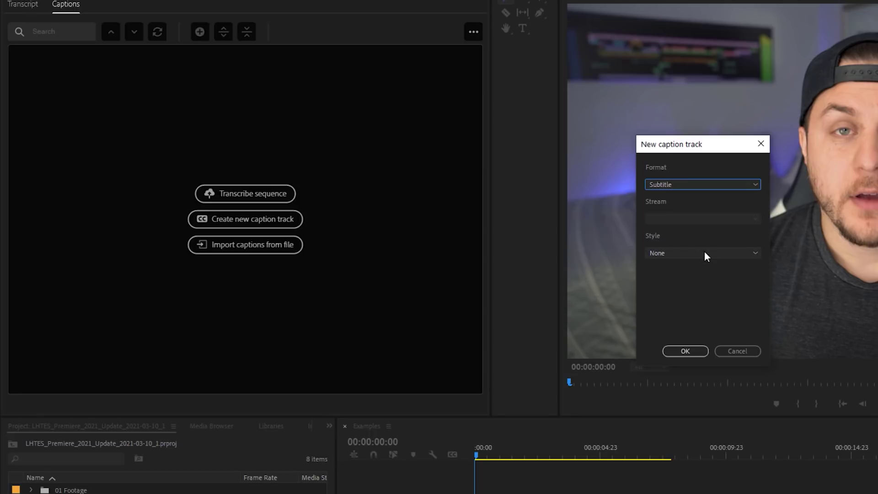
left_click(686, 255)
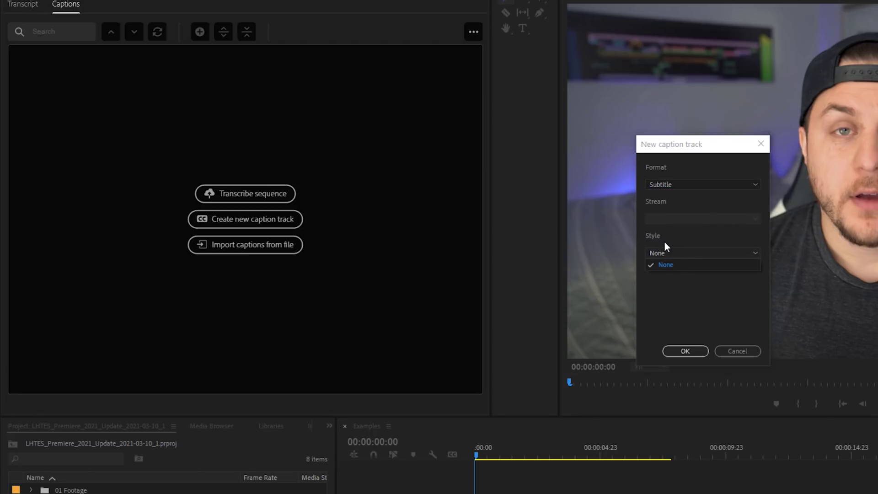
left_click(677, 264)
left_click(686, 350)
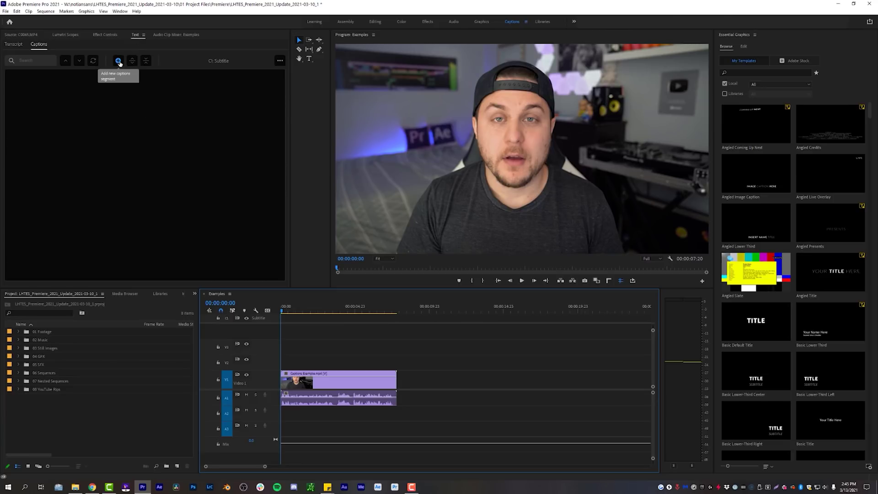
- Add a New Caption segment at 00:00:00:00 and lengthen it on the caption track
left_click(118, 61)
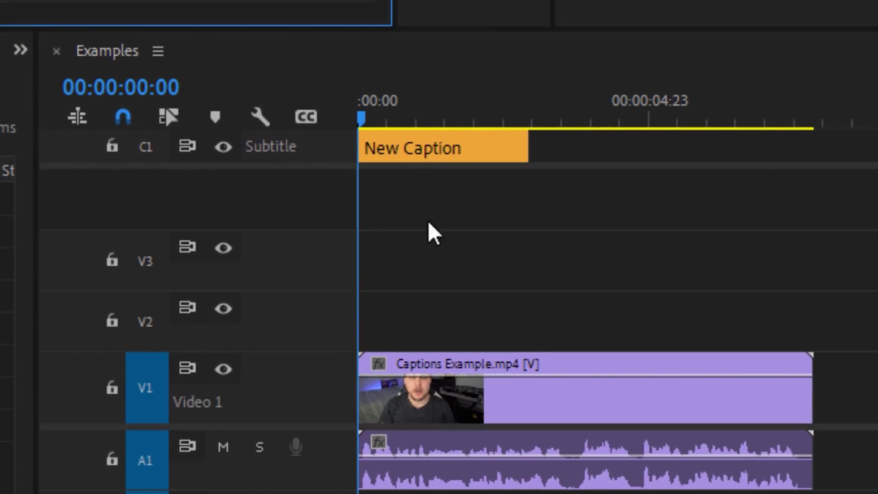
left_click(611, 400)
mouse_move(831, 396)
left_mouse_down()
mouse_move(620, 374)
mouse_move(684, 406)
mouse_move(570, 398)
mouse_move(832, 403)
left_mouse_up()
left_click(473, 164)
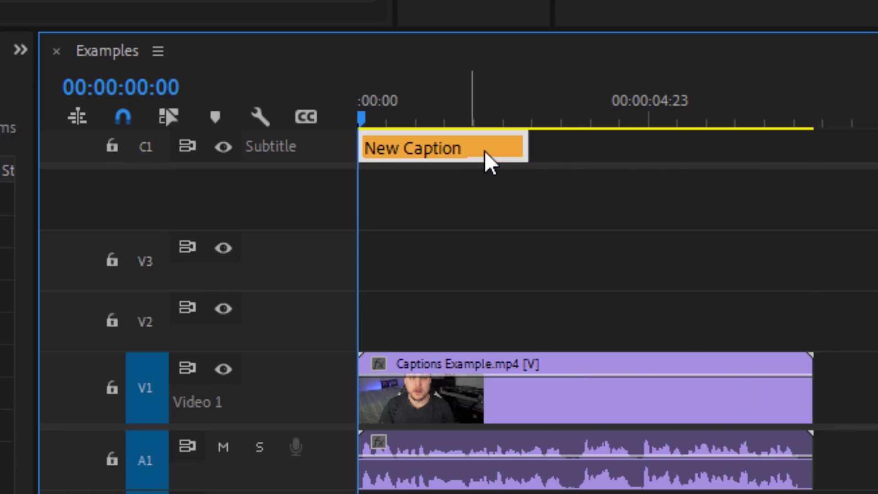
left_click_drag(533, 144, 474, 148)
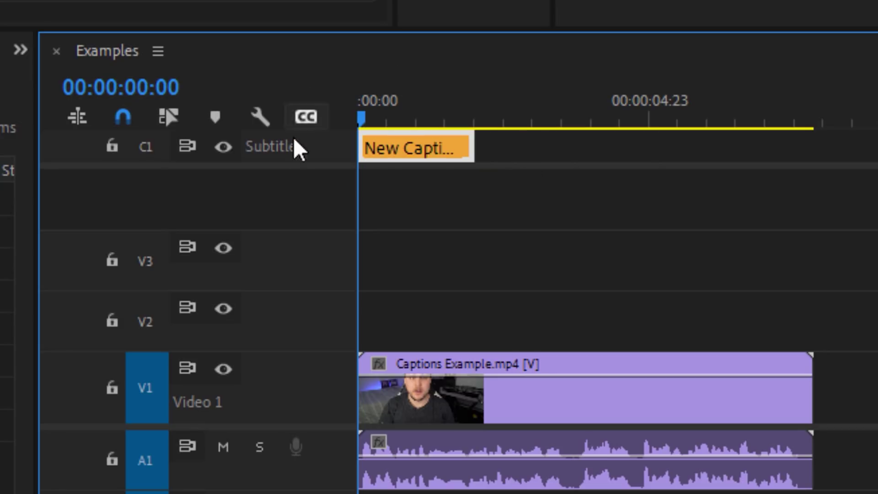
left_click_drag(474, 149, 509, 149)
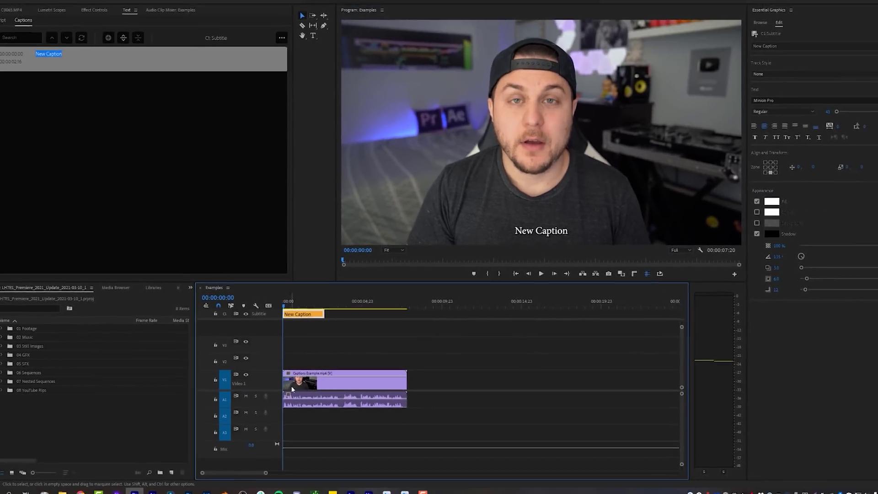
- Play the opening line, then type 'Oh hey there, didn't expect to see you' as the first caption
key("space")
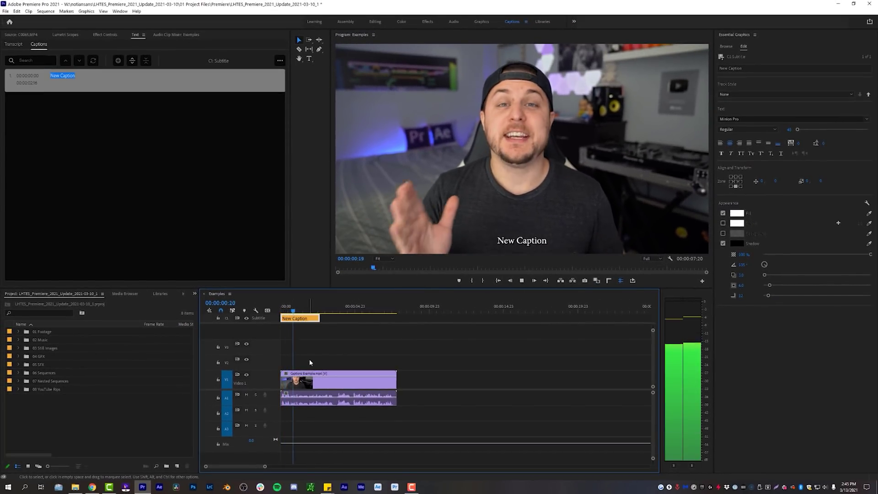
key("space")
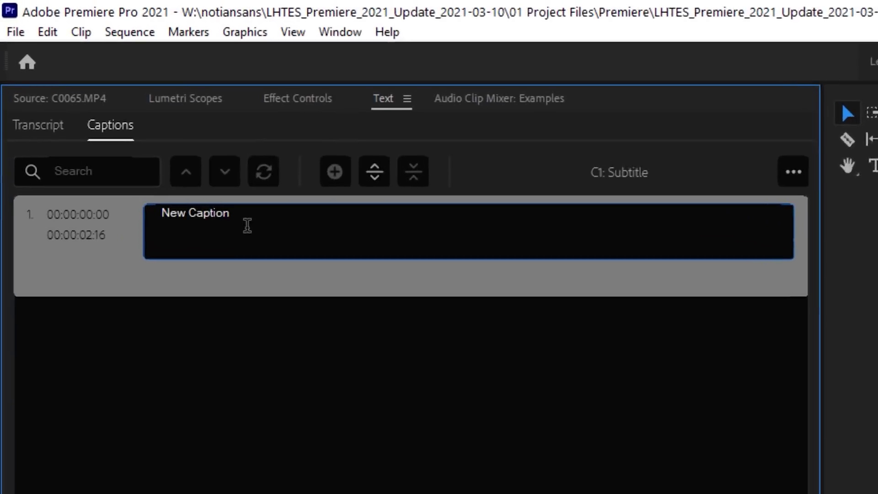
type("Oh hey there, didn't exp")
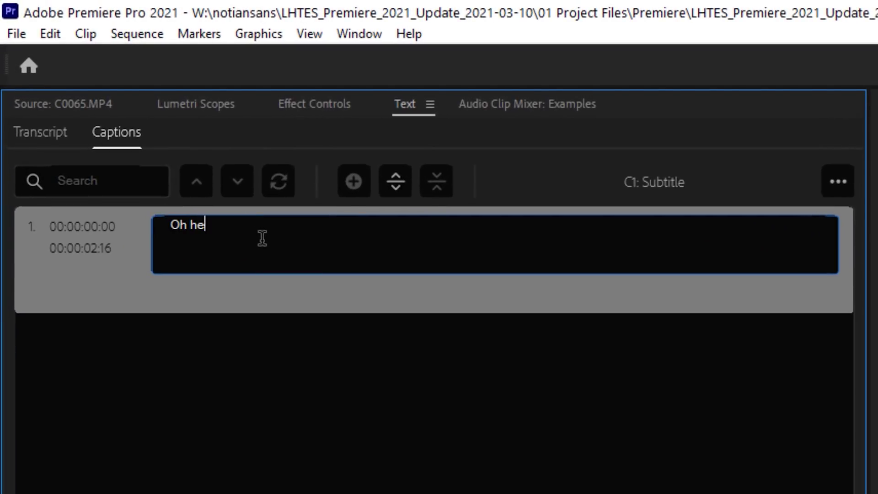
type("ect to see you")
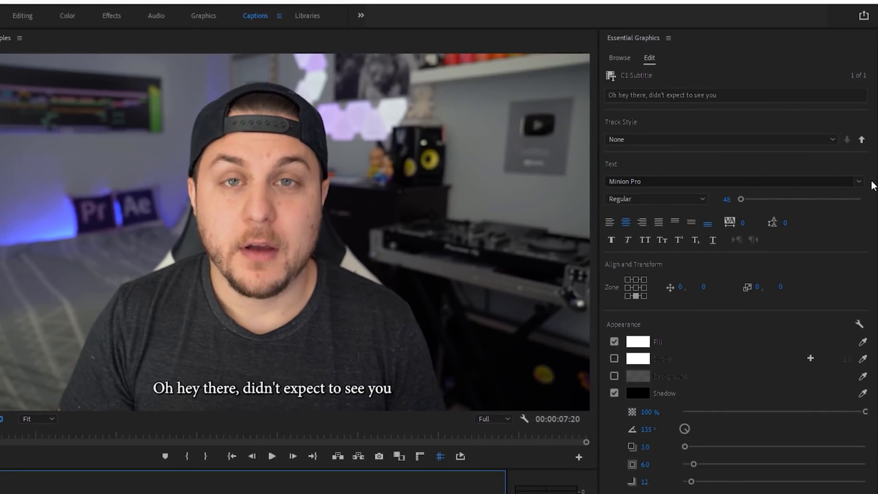
- Set the caption font to Franklin Gothic Medium, trying All Caps and turning it back off
left_click(877, 173)
scroll(715, 332, "up", 15)
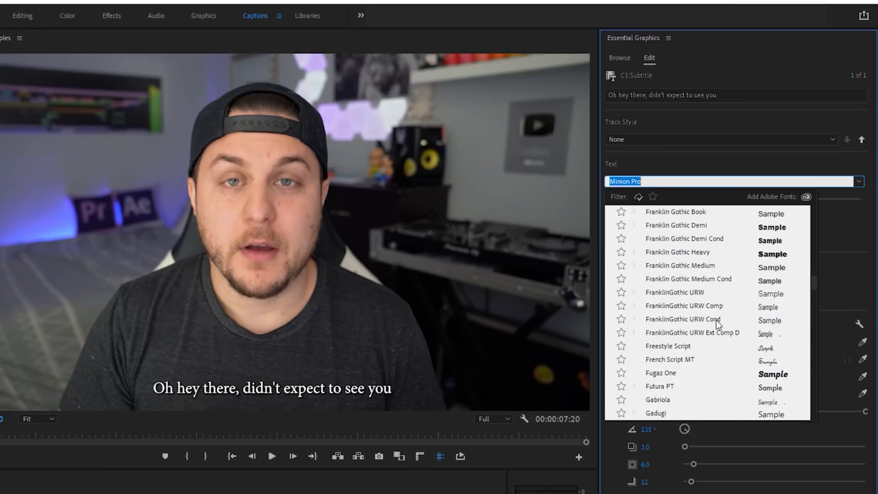
left_click(689, 266)
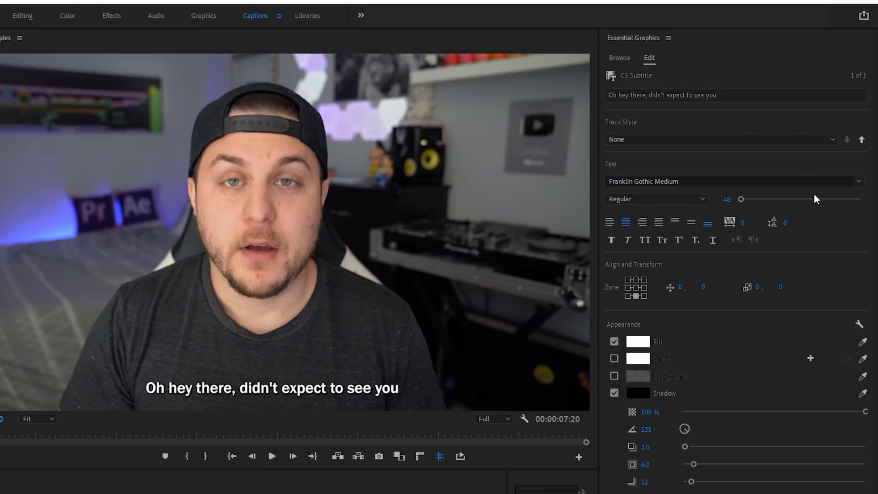
left_click(645, 241)
left_click(645, 240)
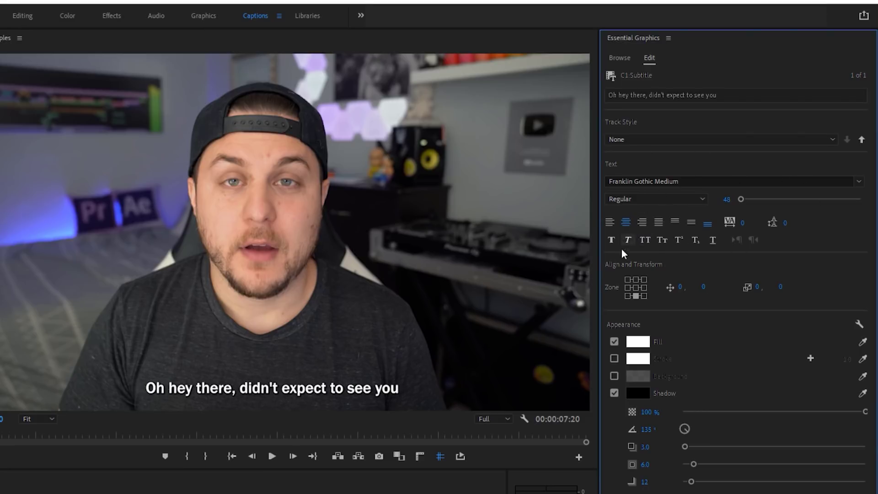
- Try the caption in several alignment zones, returning it to bottom centre
left_click(628, 280)
left_click(636, 279)
left_click(644, 279)
left_click(644, 287)
left_click(636, 288)
left_click(636, 295)
- Soften the caption shadow: lower opacity, 186° angle and blur 26
left_click_drag(865, 412, 812, 413)
mouse_move(686, 430)
left_mouse_down()
mouse_move(707, 447)
mouse_move(690, 446)
left_mouse_up()
mouse_move(692, 481)
left_mouse_down()
mouse_move(708, 479)
mouse_move(701, 477)
left_mouse_up()
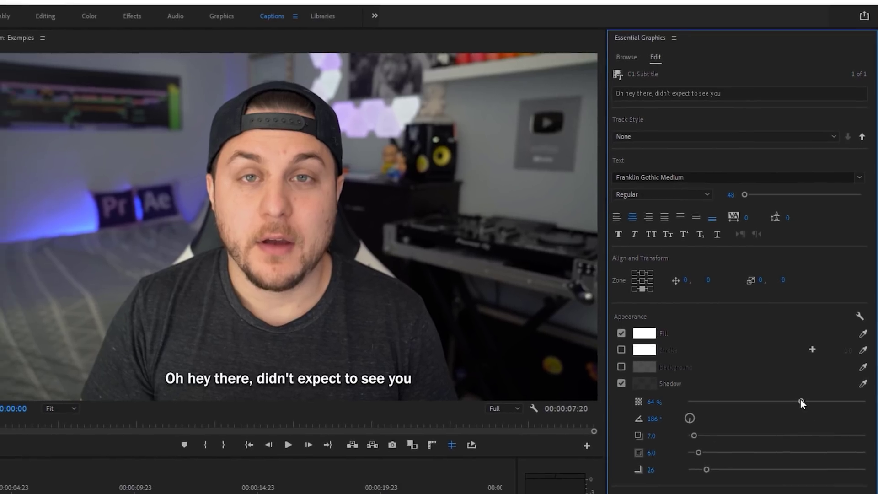
left_click_drag(799, 411, 778, 411)
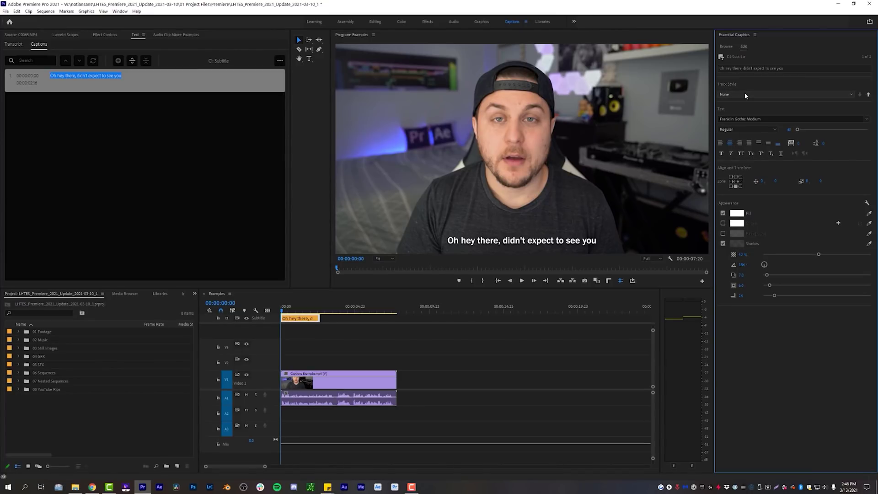
- Save the caption's look as a new track style named 'Simple Sub'
left_click(745, 97)
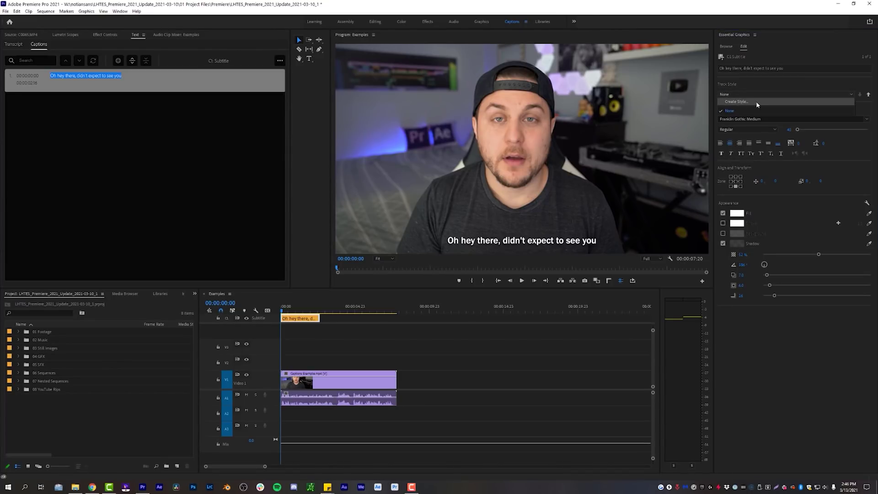
left_click(757, 102)
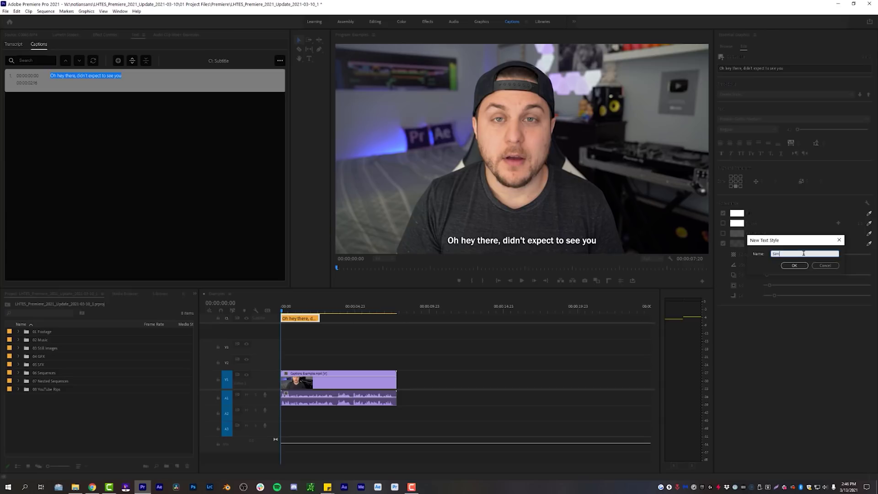
type("Simple Sub")
left_click(795, 266)
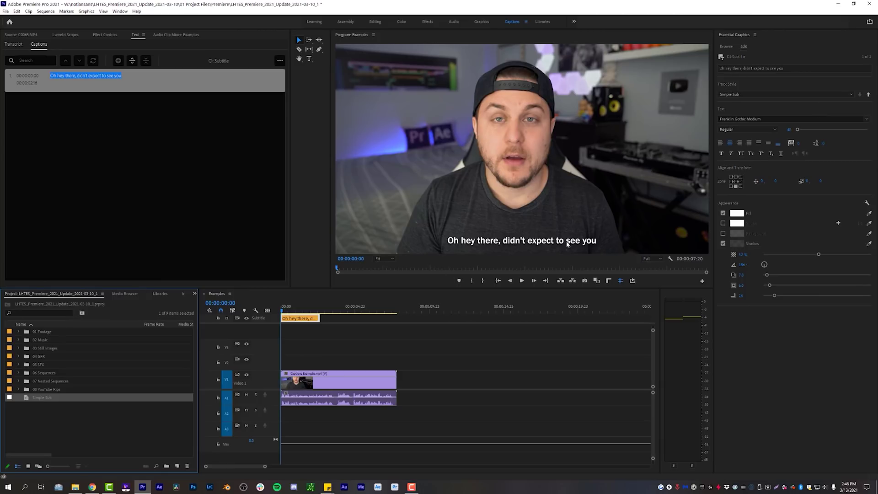
left_click(118, 61)
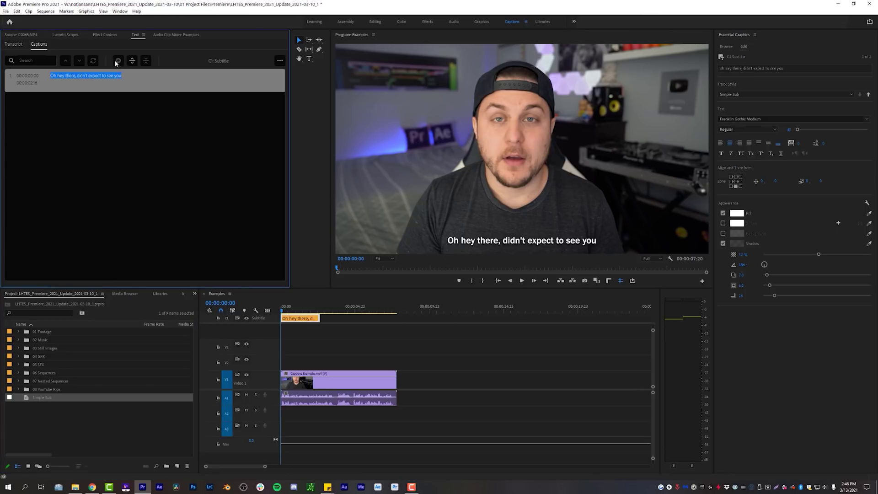
- Add a second caption at 02:16 reading 'in this caption example video... actually'
key("space")
key("space")
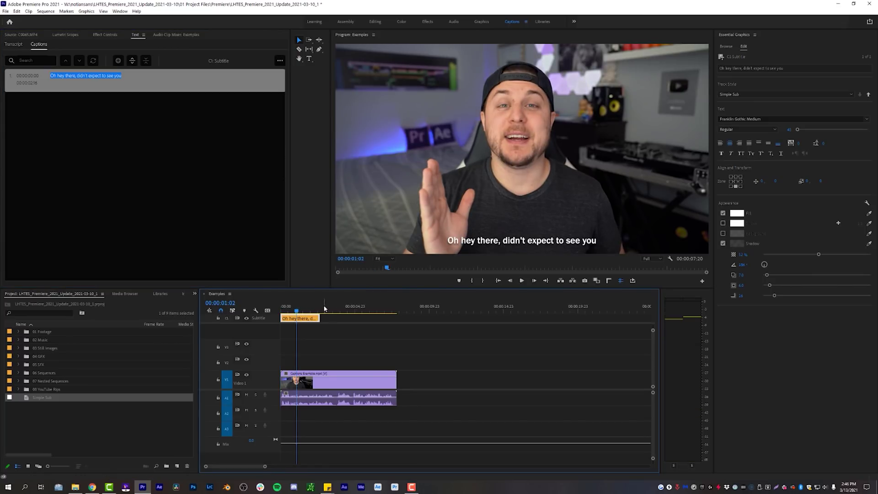
left_click(321, 307)
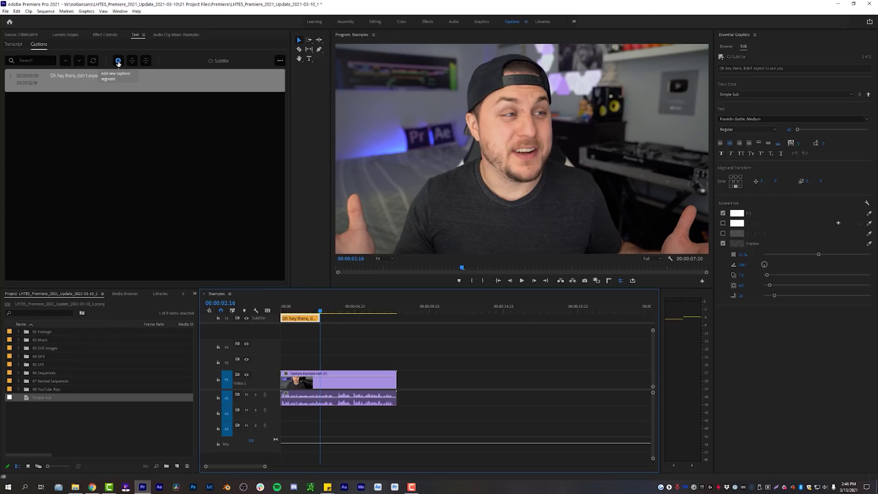
left_click(118, 61)
type("in this caption example vide")
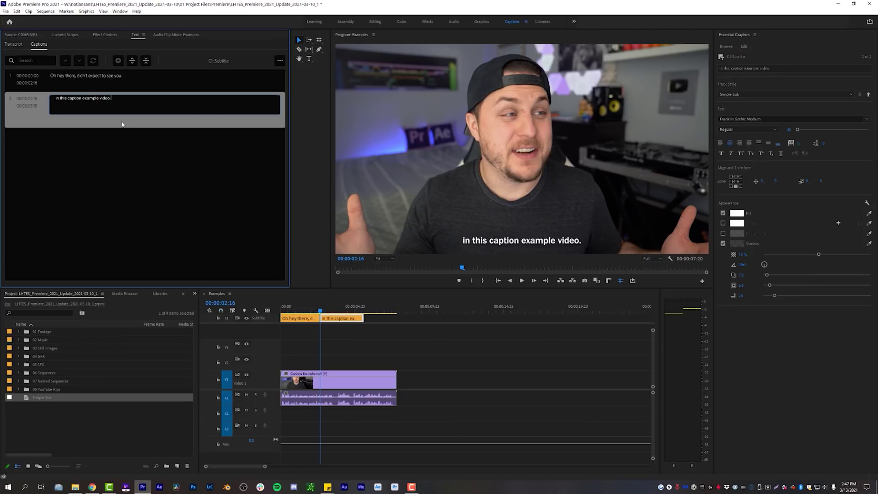
type("o... actually")
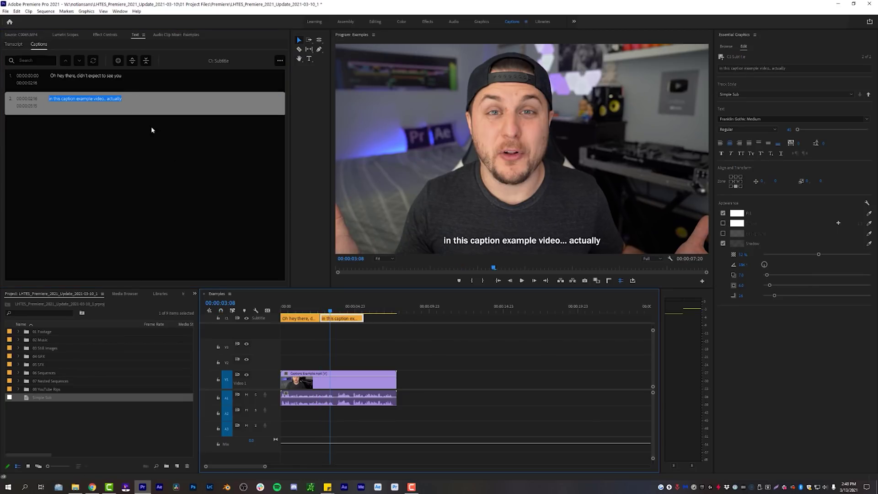
- Play back and end the first caption at 01:23
left_click(302, 307)
key("space")
key("space")
key("e")
key("space")
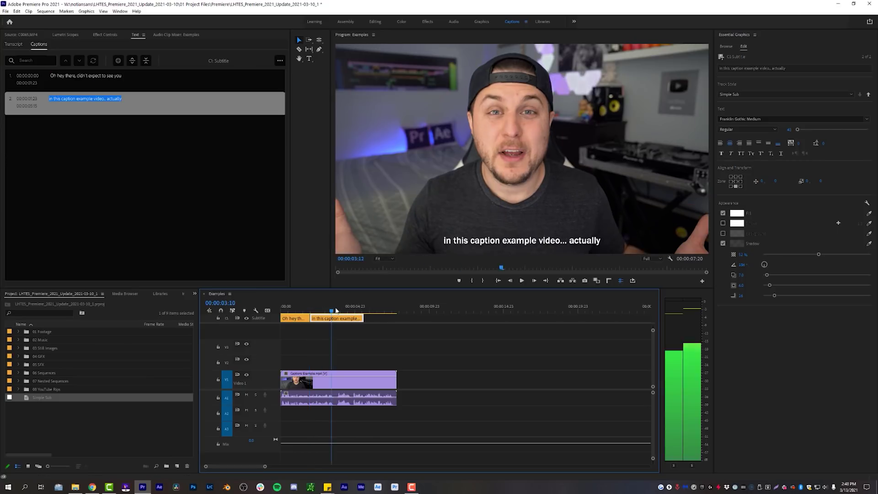
key("space")
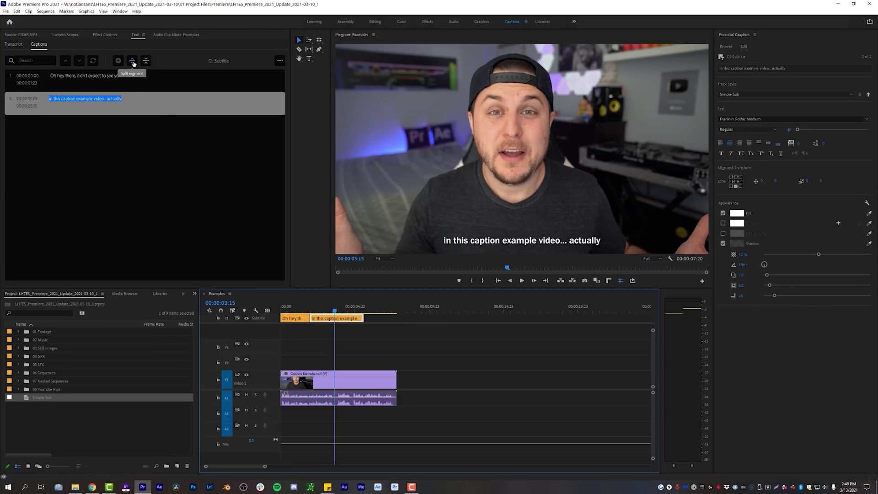
- Split the second caption so 'actually' stands alone in a third caption
left_click(133, 63)
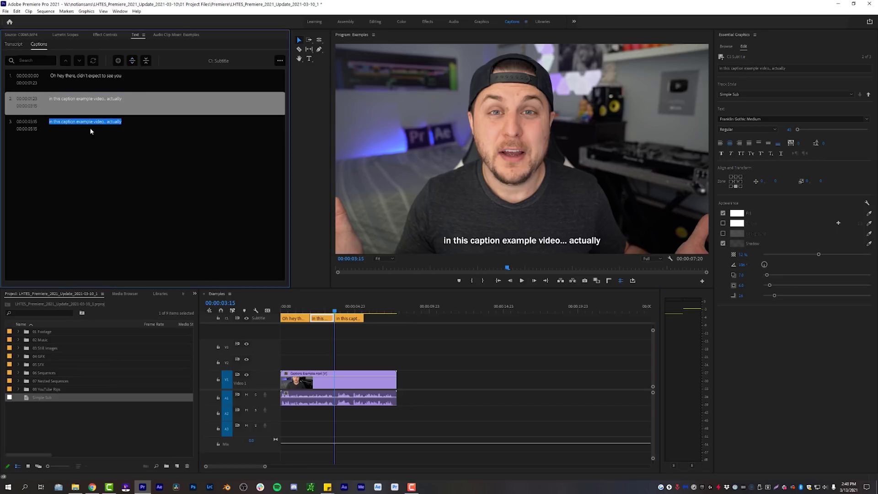
left_click(95, 99)
left_click(99, 98)
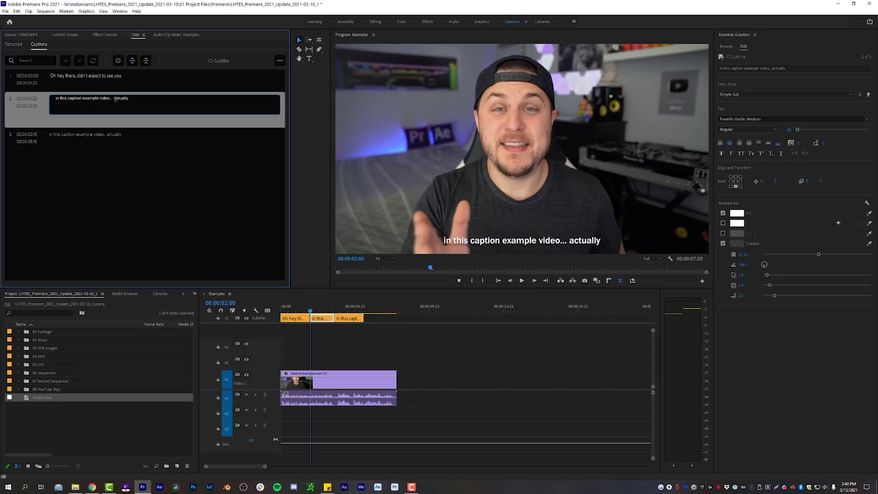
key("BackSpace")
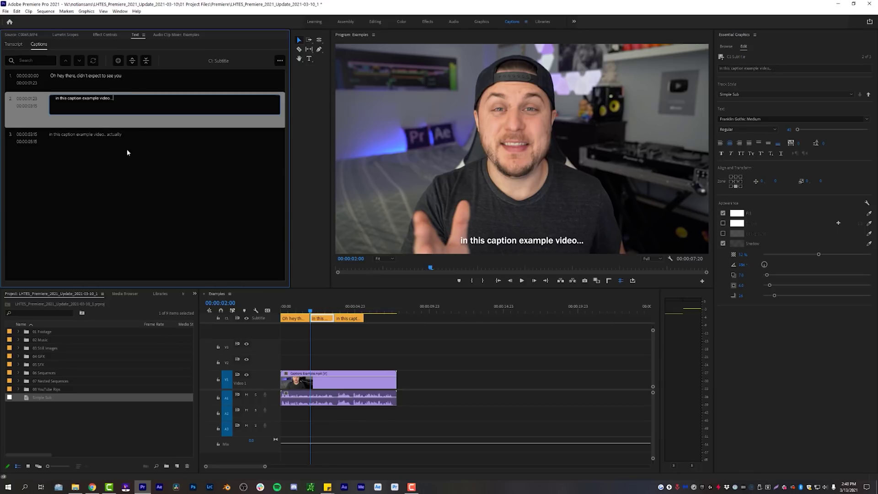
key("Tab")
left_click(113, 122)
key("shift+Home")
key("BackSpace")
left_click(130, 185)
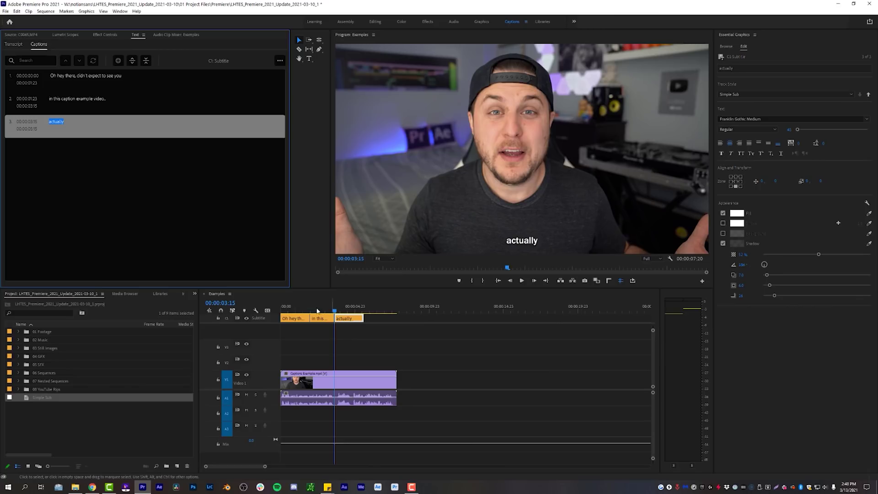
- Start the 'actually' caption at the spoken word and extend the second caption to meet it
key("space")
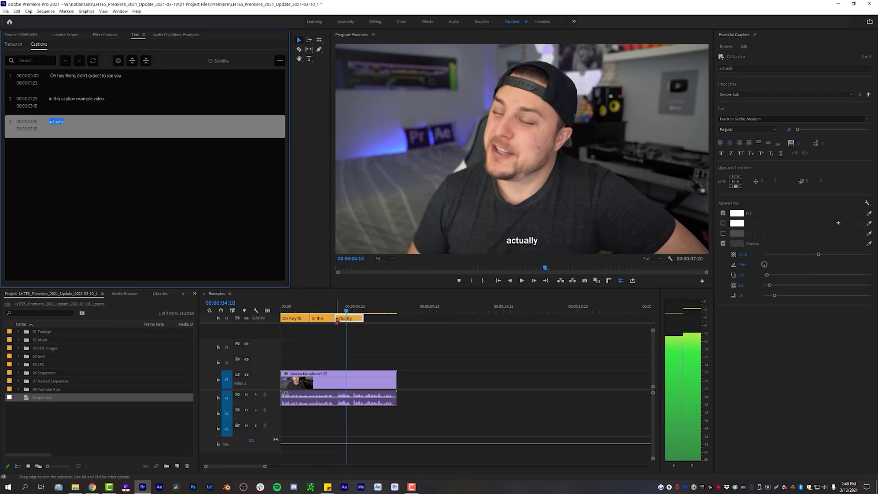
left_click(342, 327)
left_click_drag(335, 319, 344, 318)
left_click(295, 307)
key("space")
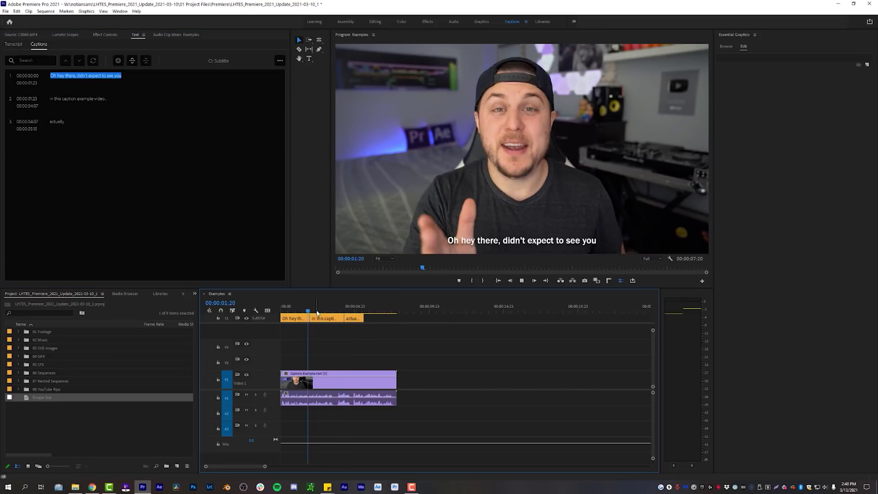
left_click(351, 317)
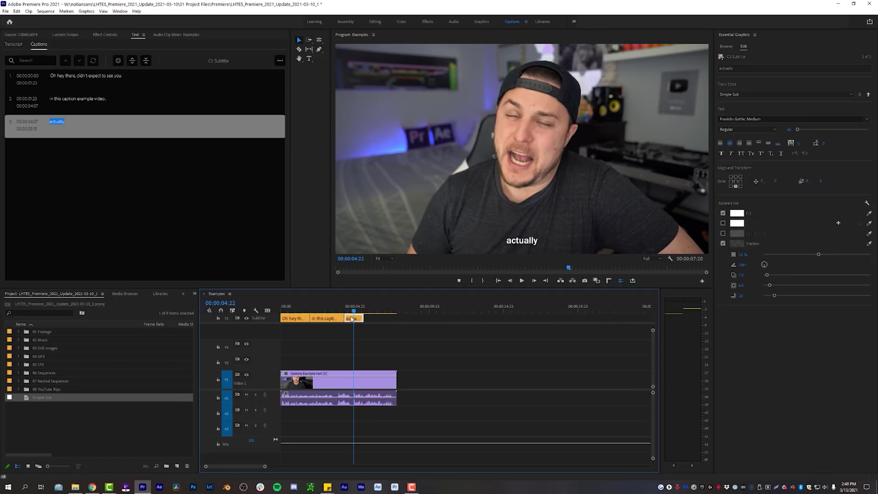
- Select captions 2 and 3, merge them into one, and return to the sequence start
left_click(334, 317)
left_click(353, 318)
left_click(86, 110, "shift")
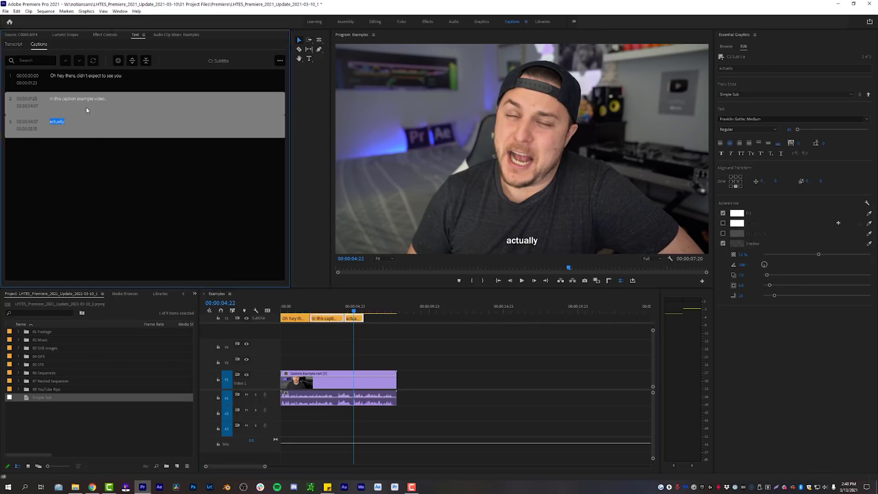
left_click(147, 61)
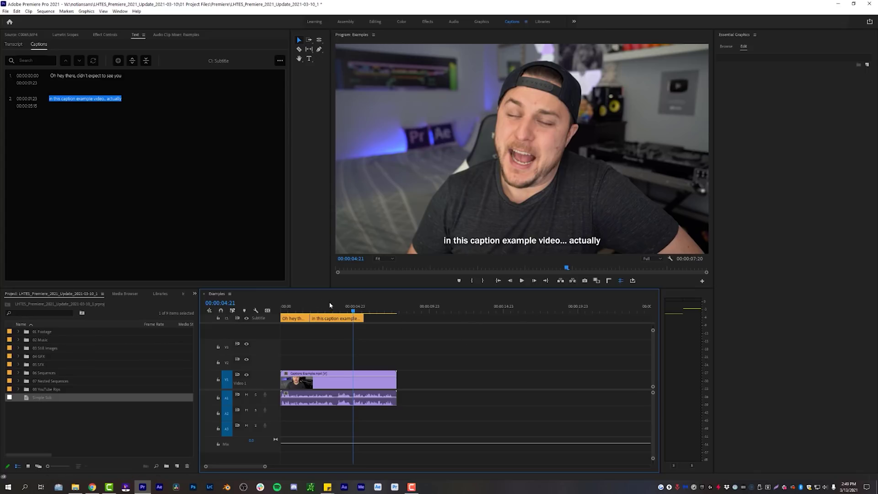
left_click(293, 306)
- Play back the merged captions, then export them as an SRT file named SOMETHING GOOD
key("space")
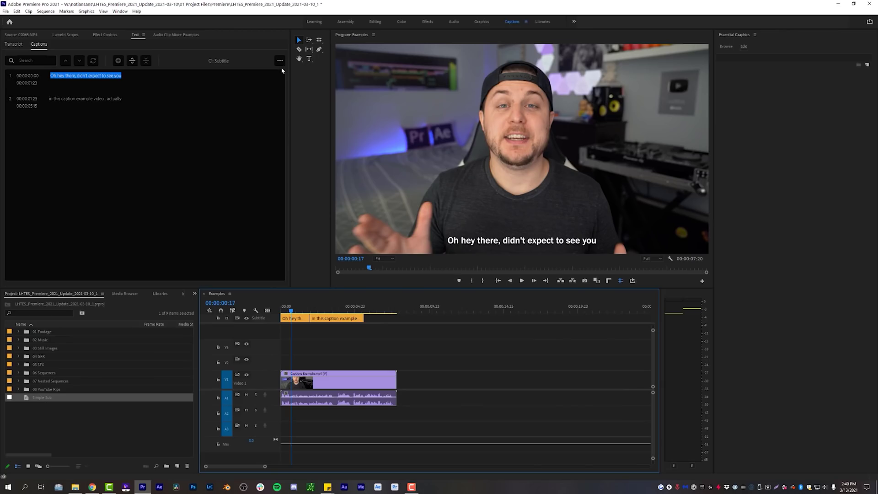
left_click(280, 62)
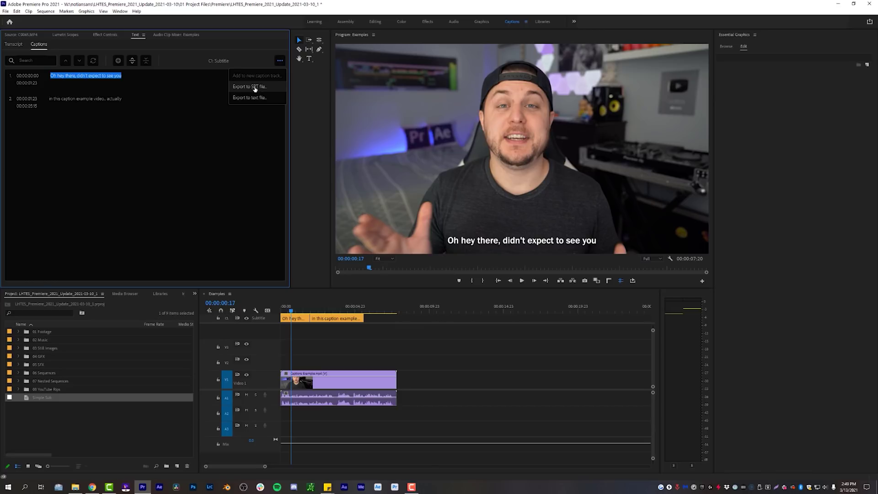
left_click(255, 88)
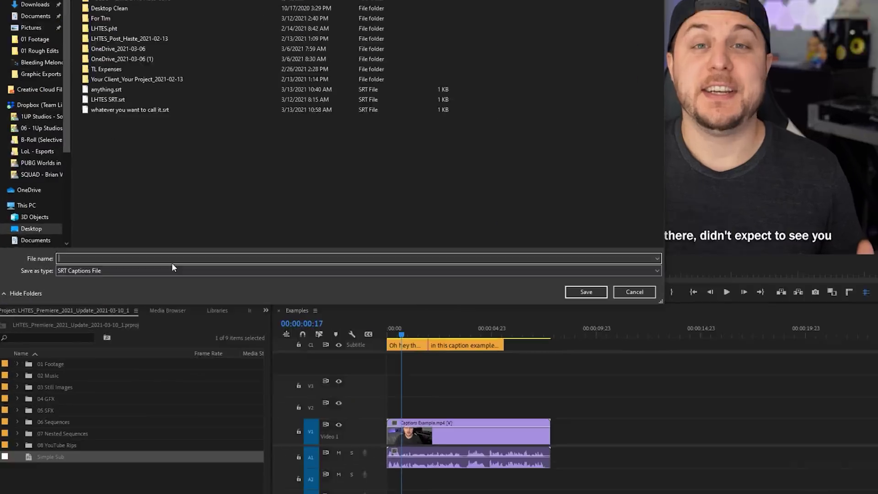
type("SOMETHING GOOD")
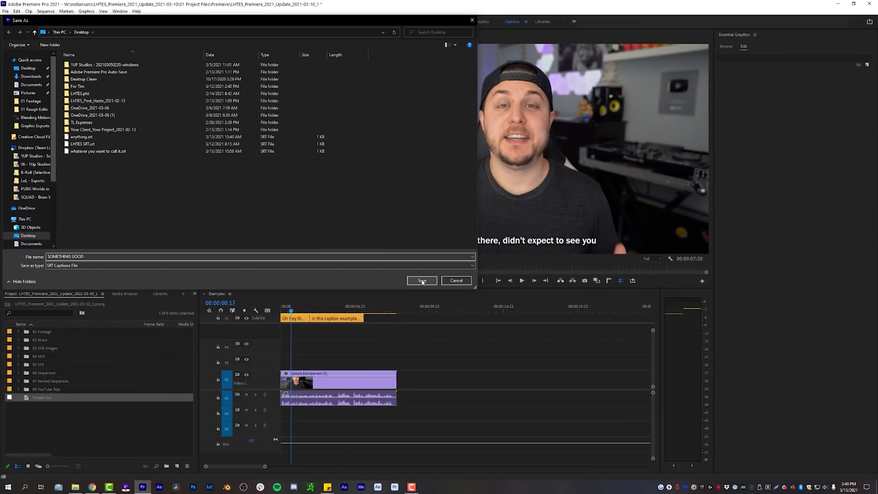
left_click(422, 281)
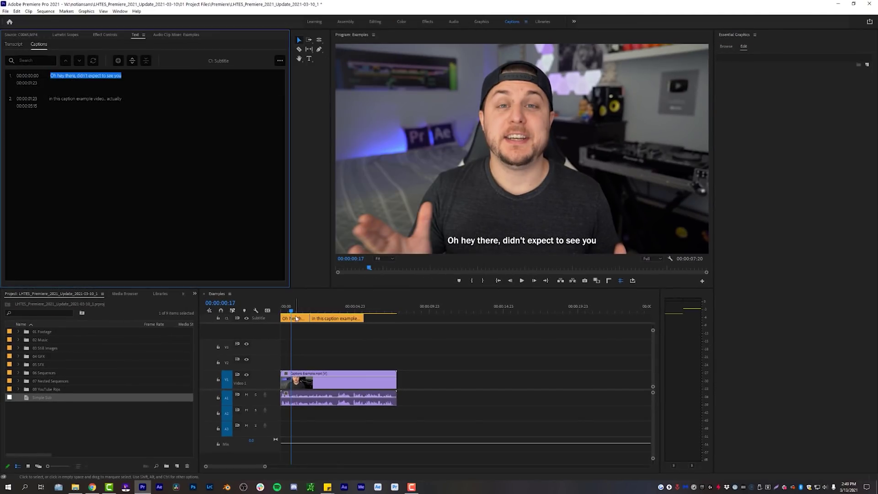
- Delete the subtitle track and import captions from the SOMETHING GOOD.srt file
right_click(269, 320)
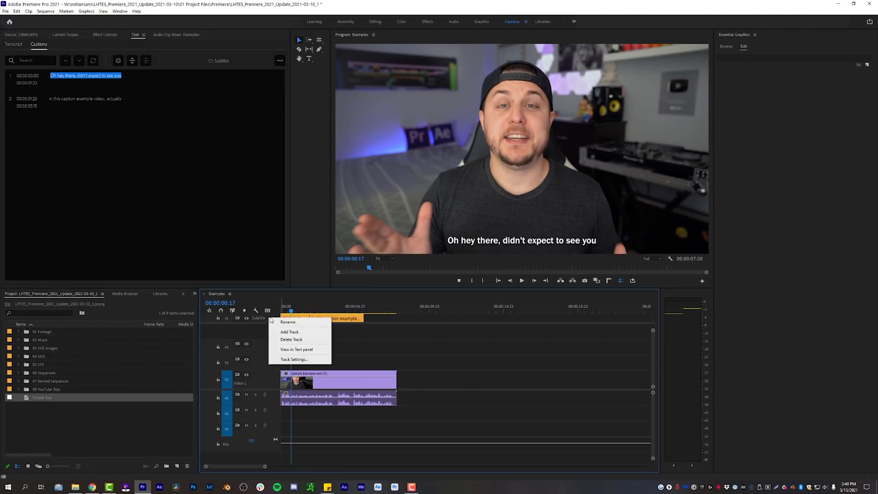
left_click(310, 343)
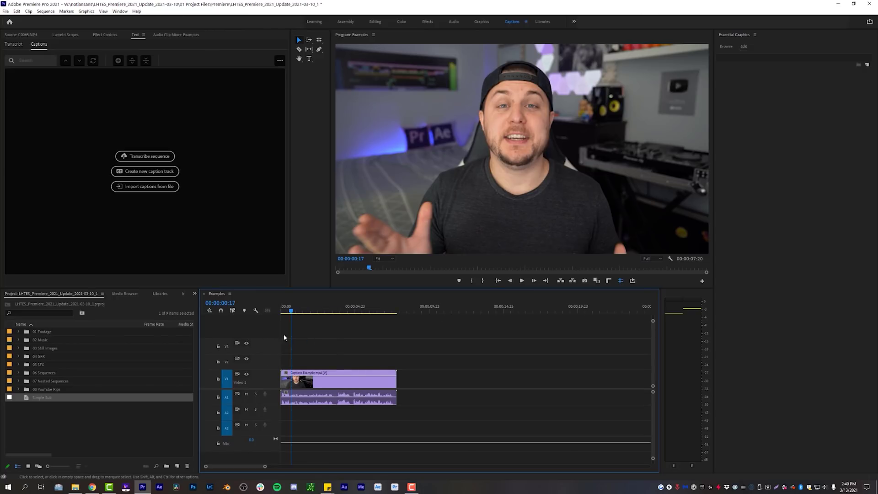
left_click(142, 188)
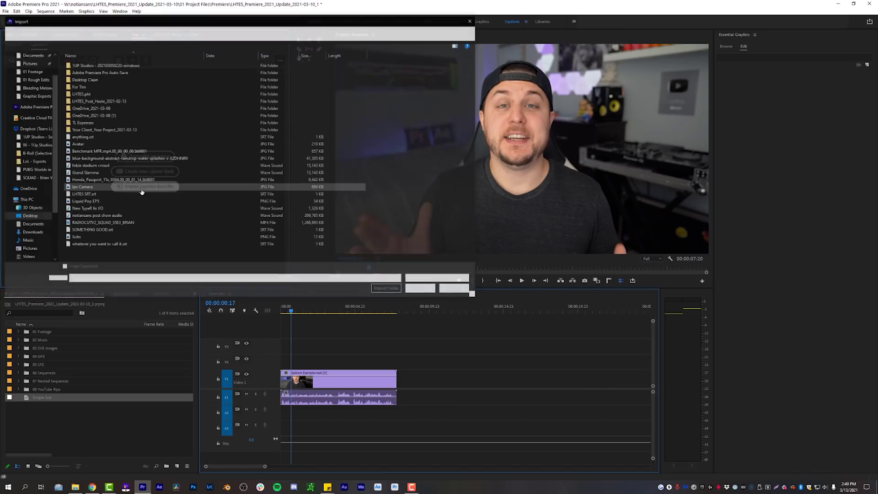
left_click(92, 230)
left_click(422, 289)
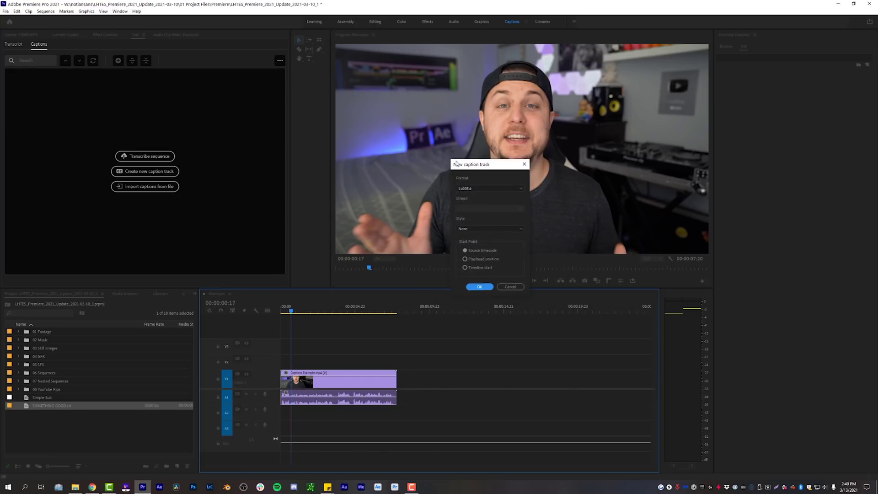
- Keep Subtitle as the format, apply the Simple Sub style and create the caption track
left_click(413, 171)
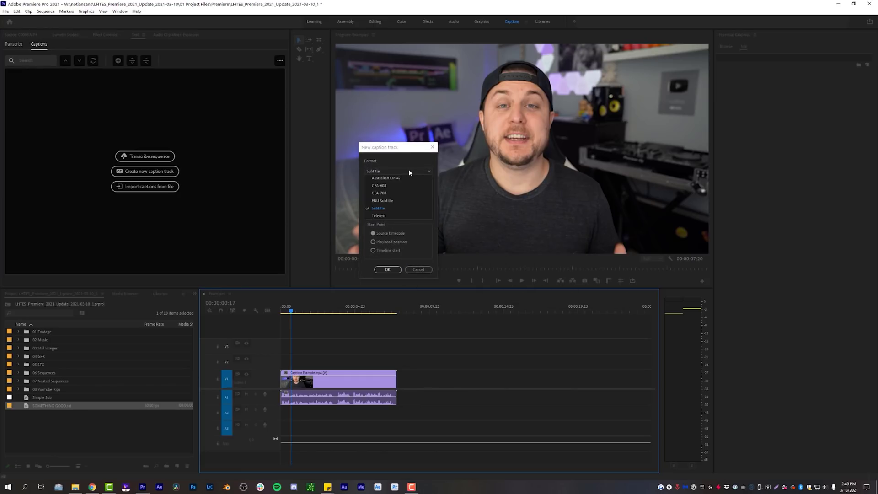
left_click(388, 210)
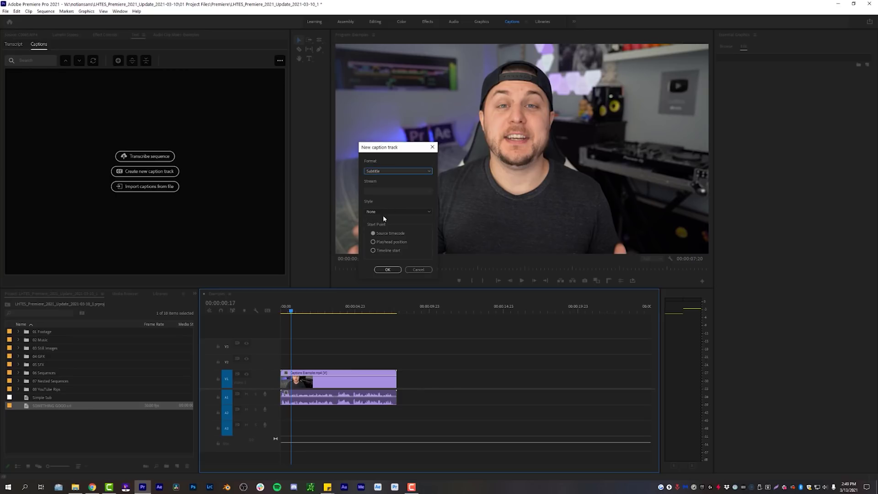
left_click(391, 212)
left_click(392, 226)
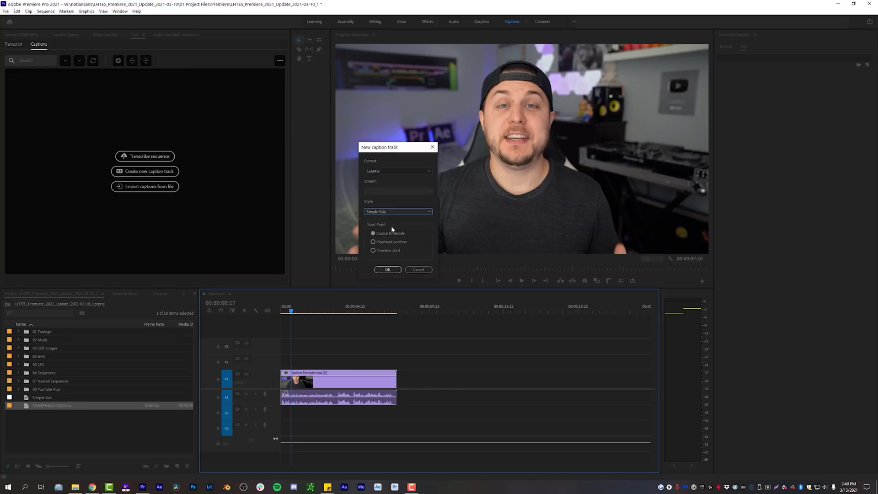
left_click(388, 270)
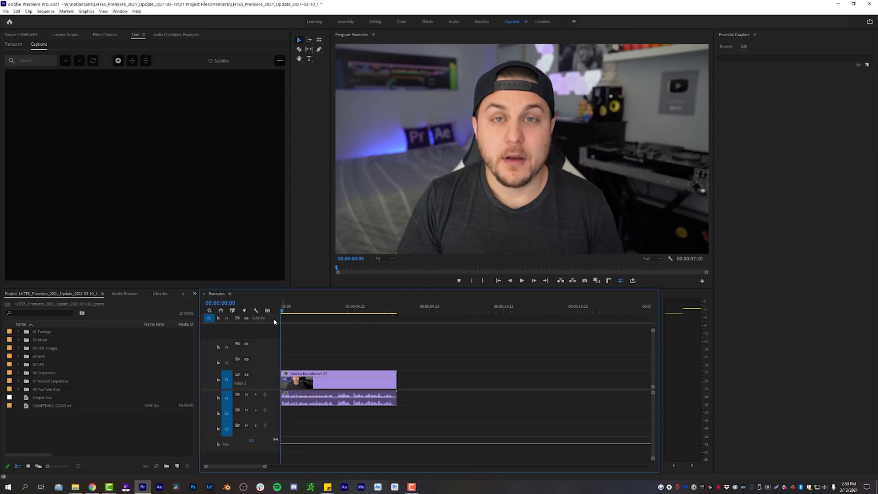
right_click(274, 318)
- Delete the subtitle track and rebuild it by dragging SOMETHING GOOD.srt onto the timeline
left_click(296, 339)
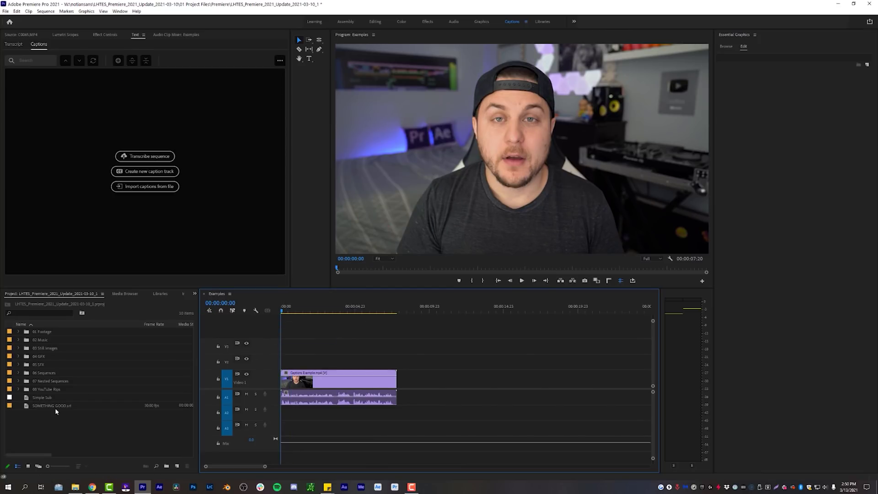
left_click(46, 407)
left_click_drag(295, 328, 296, 328)
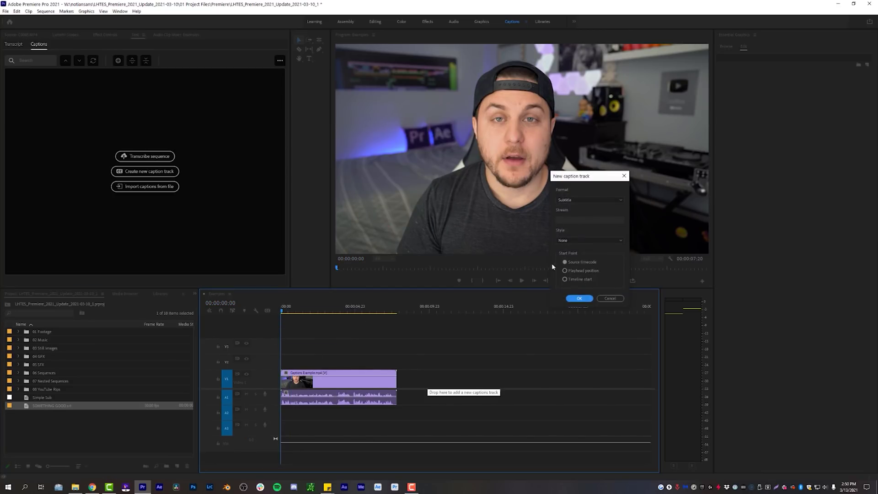
left_click_drag(579, 178, 348, 170)
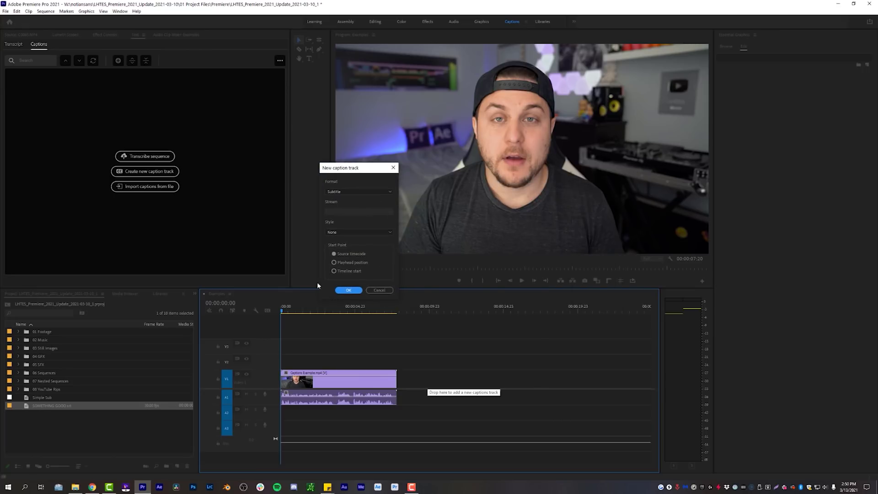
left_click(348, 290)
- Play back the rebuilt captions, then delete the subtitle caption track again
key("space")
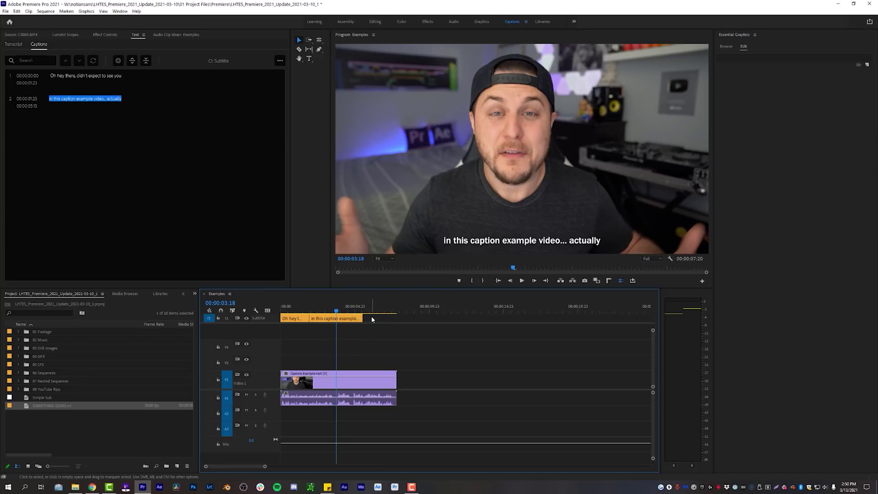
right_click(273, 318)
left_click(304, 348)
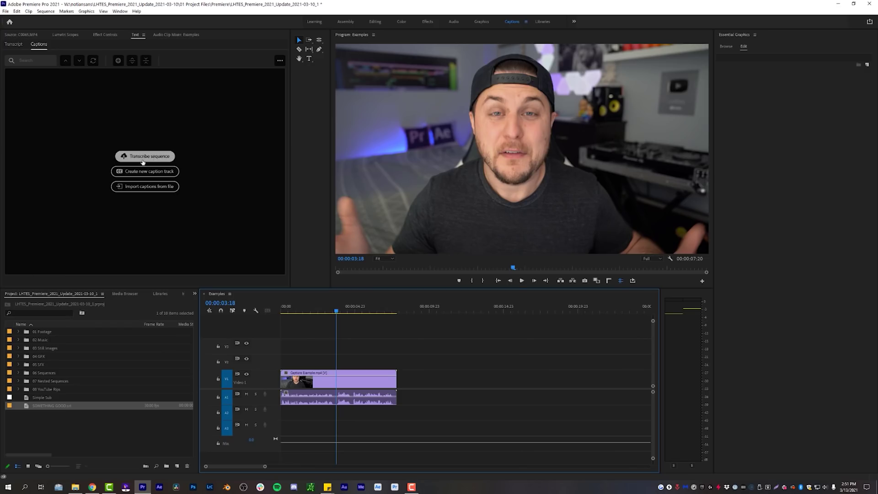
left_click(143, 161)
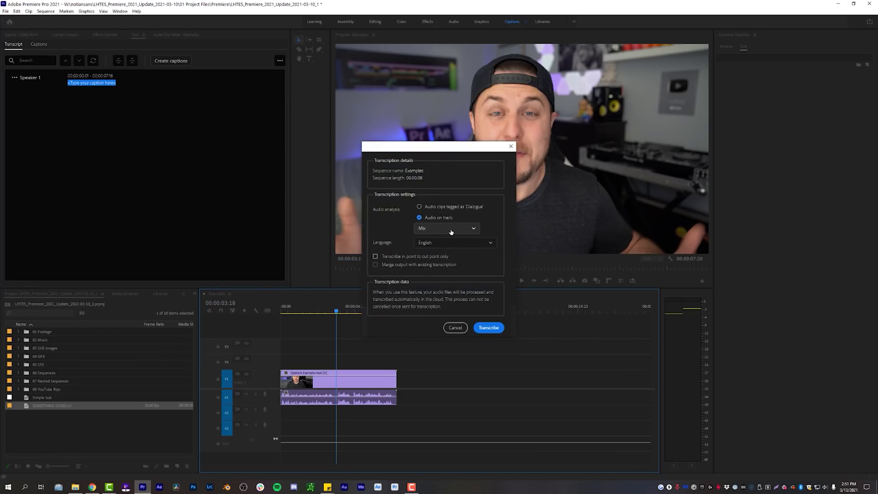
- Transcribe only the Audio 1 track, with English as the language
left_click(448, 228)
left_click(450, 254)
left_click(456, 246)
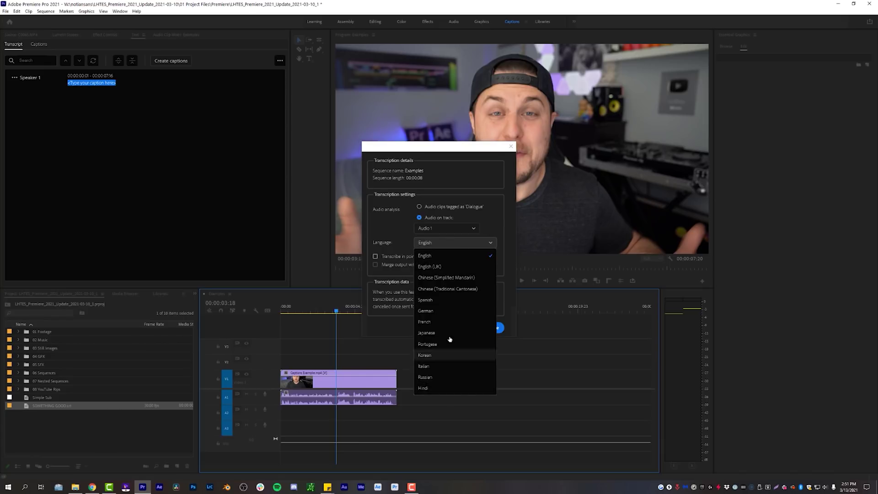
left_click(453, 257)
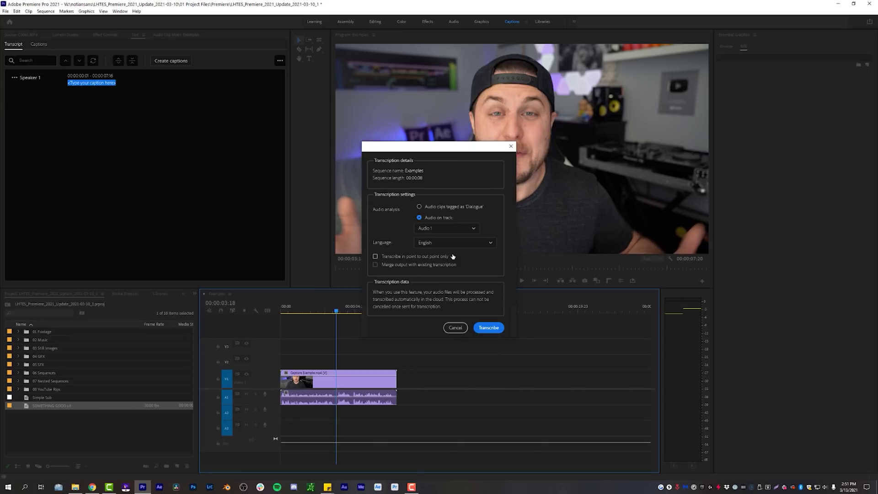
left_click(488, 328)
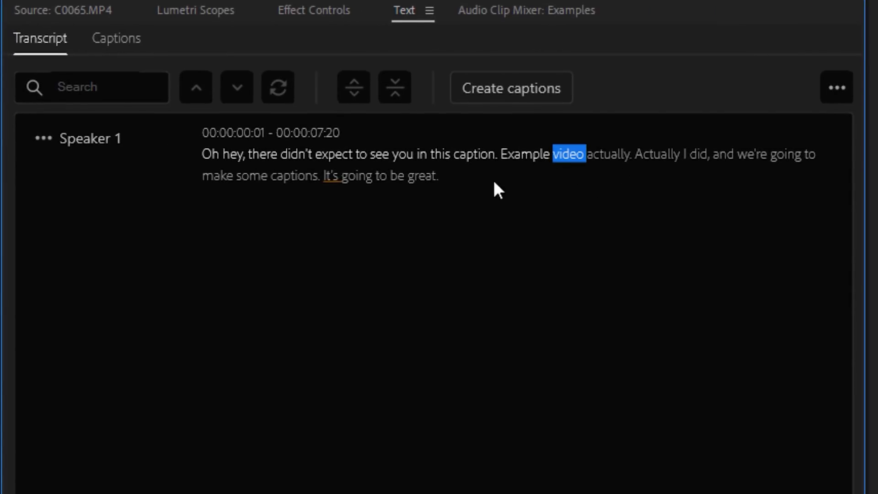
- Remove the comma after 'Oh hey' and change the punctuation after 'video actually' to '...'
left_click(417, 175)
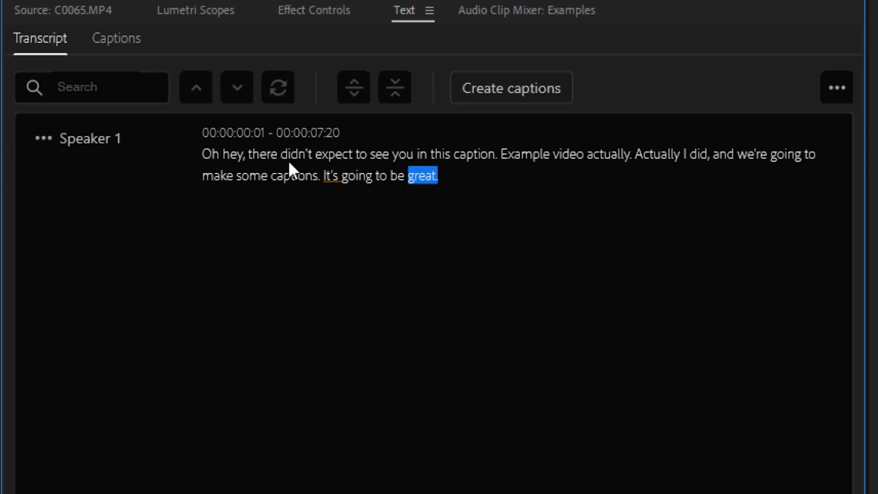
double_click(306, 161)
left_click(250, 153)
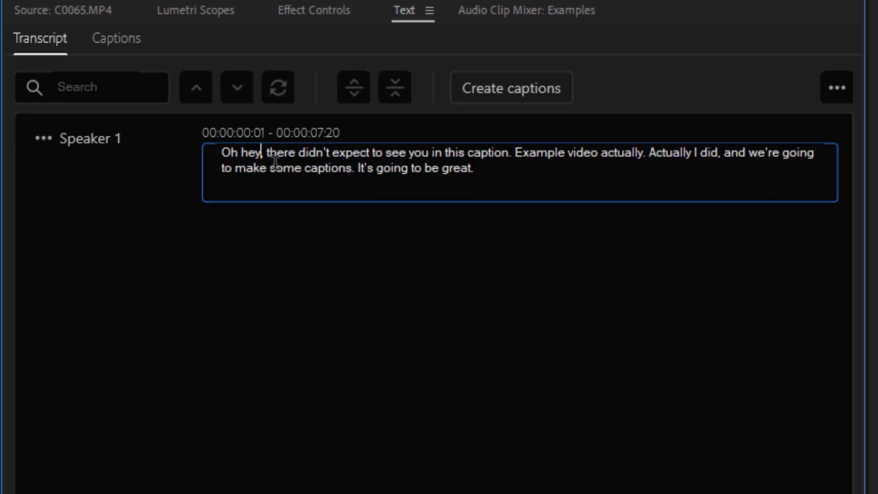
key("BackSpace")
key("BackSpace")
key("BackSpace")
key("Delete")
type("e")
left_click(639, 152)
key("BackSpace")
type("...")
- Fix the wording after 'Actually I did' and end the transcript with 'great!'
double_click(709, 153)
left_click(720, 153)
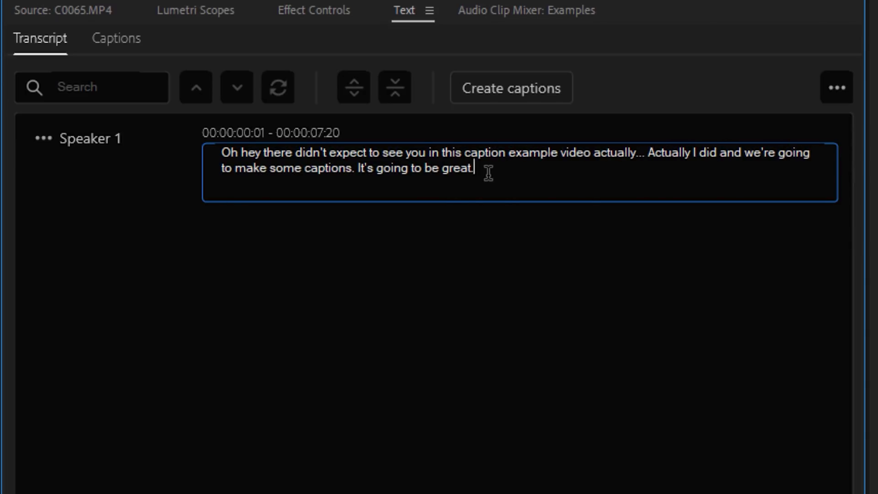
key("BackSpace")
type("!")
key("Escape")
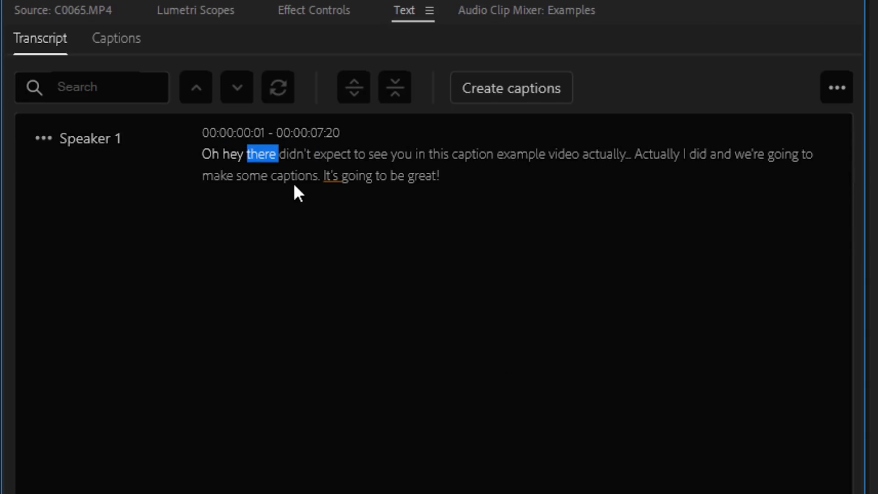
- Open the Speaker 1 name editor and cancel without changes
left_click(83, 150)
left_click(98, 218)
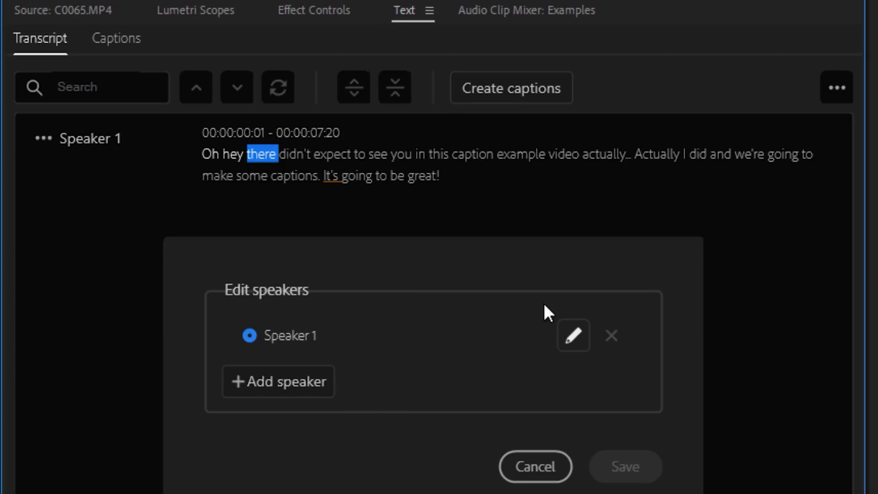
left_click(557, 465)
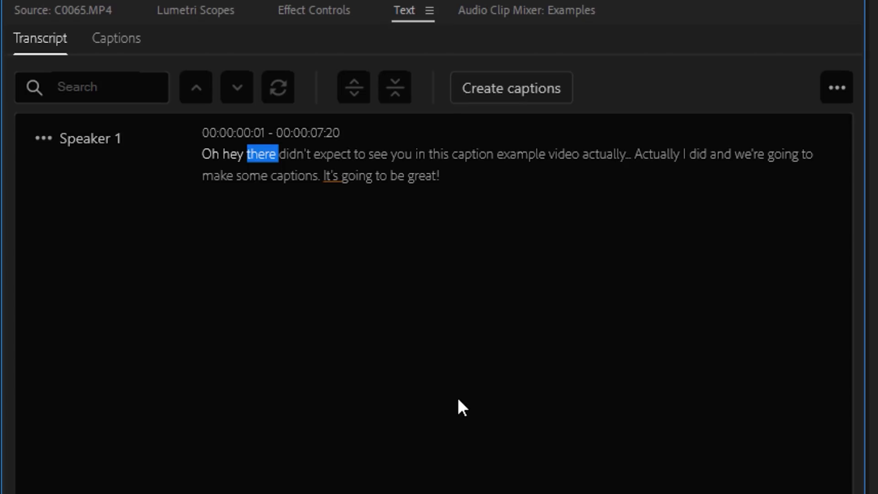
- Generate a caption track from the transcript using the Simple Sub style
left_click(514, 97)
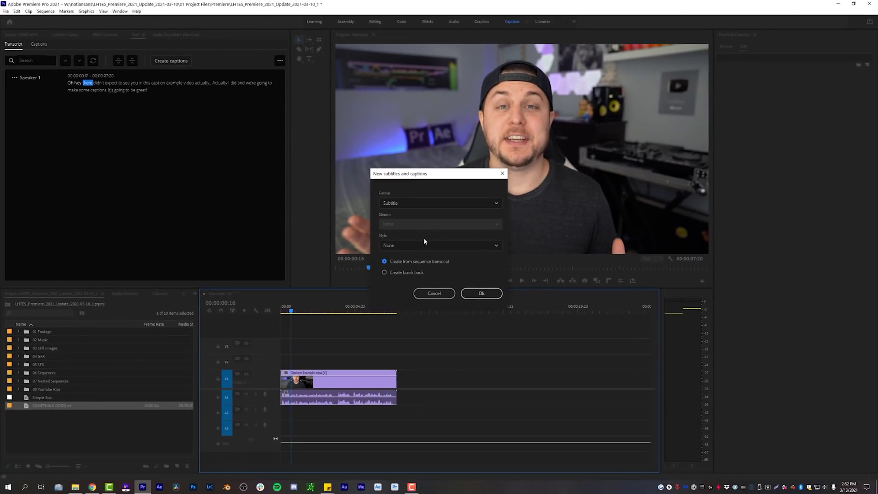
left_click(425, 245)
left_click(406, 272)
left_click(480, 294)
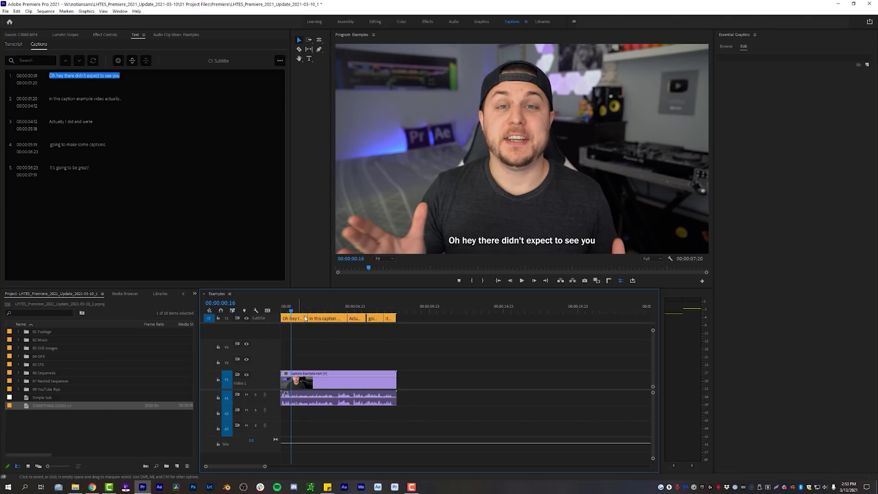
- Play back the captions and lengthen the 'Actually I did' caption by one frame
left_click_drag(294, 309, 281, 308)
key("space")
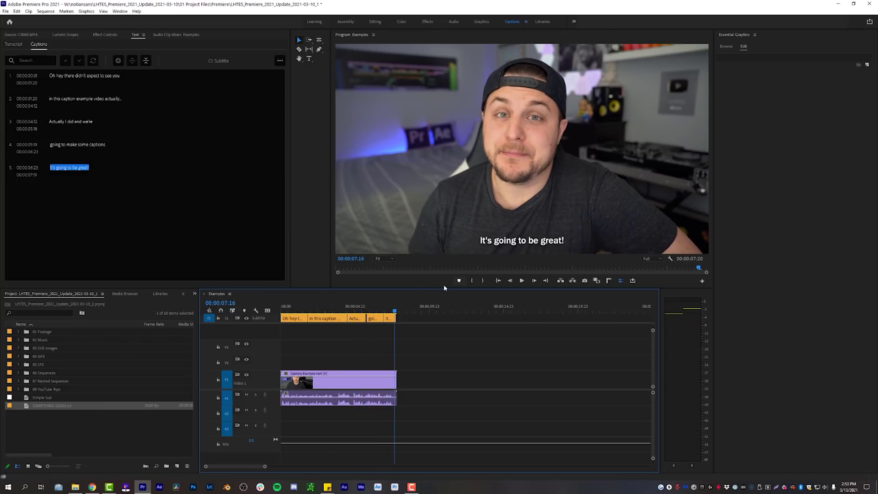
left_click(366, 314)
left_click_drag(364, 315, 373, 315)
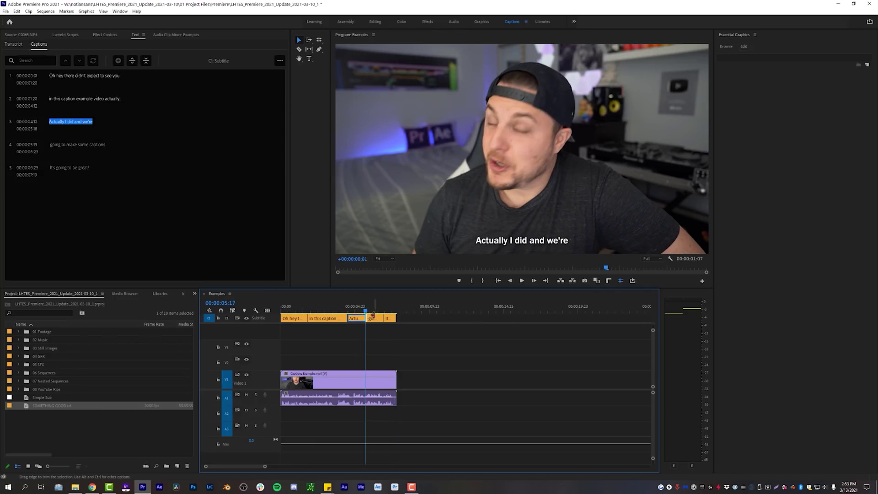
left_click(331, 309)
left_click_drag(331, 309, 287, 323)
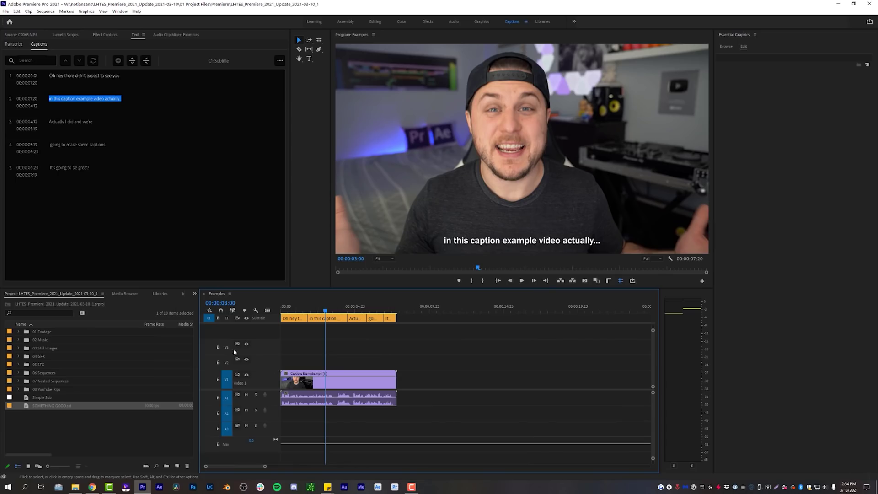
- Delete the Subtitle caption track and remove the video and audio clips from the sequence
right_click(272, 318)
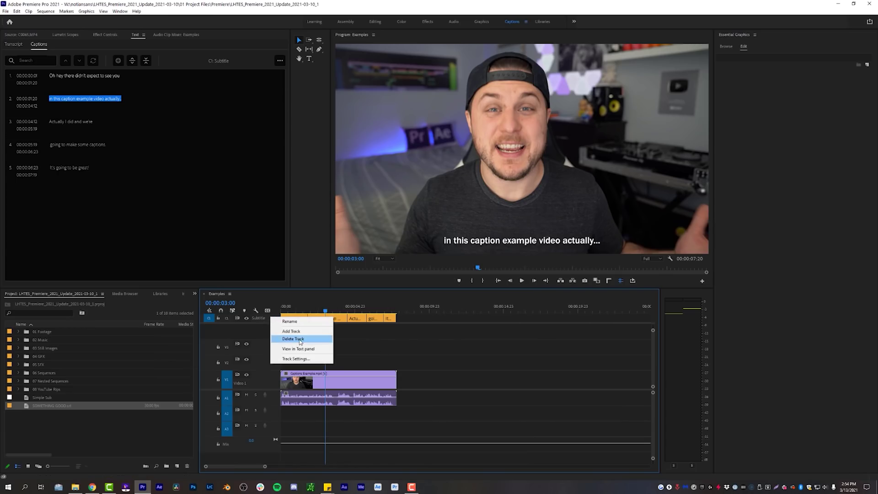
left_click(338, 340)
left_click_drag(364, 348, 248, 433)
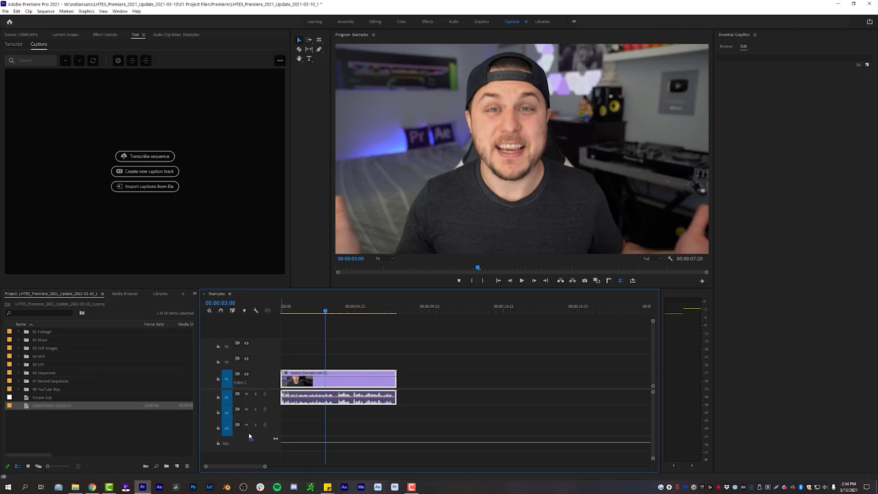
key("Delete")
left_click(377, 23)
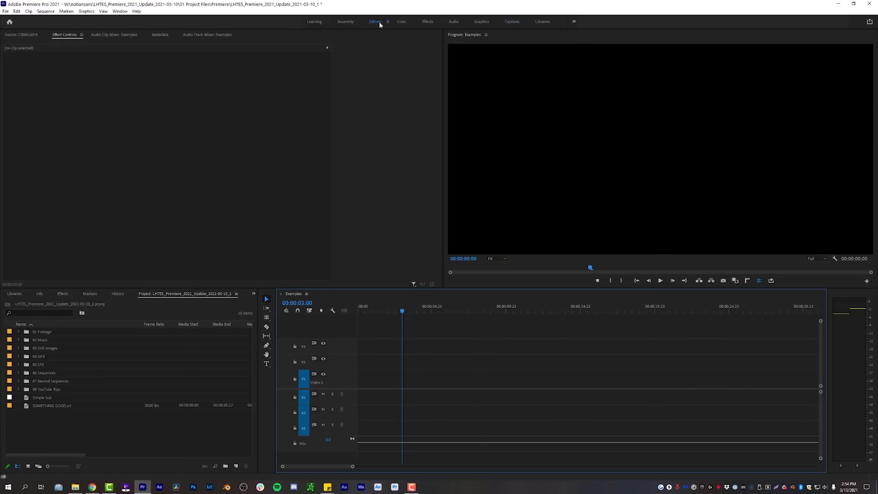
- Place the Modern Media Frame template from Libraries on V1 and play its animation
left_click(543, 22)
left_click_drag(701, 120, 264, 373)
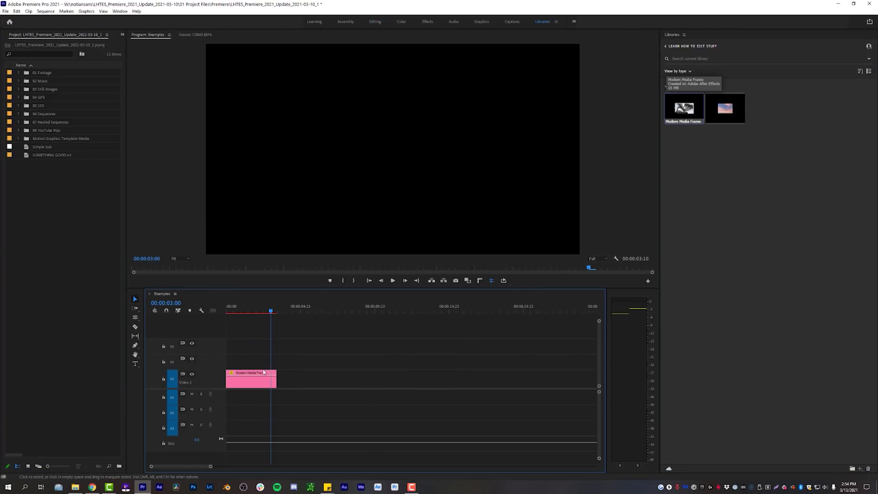
left_click_drag(247, 309, 210, 315)
key("space")
key("space")
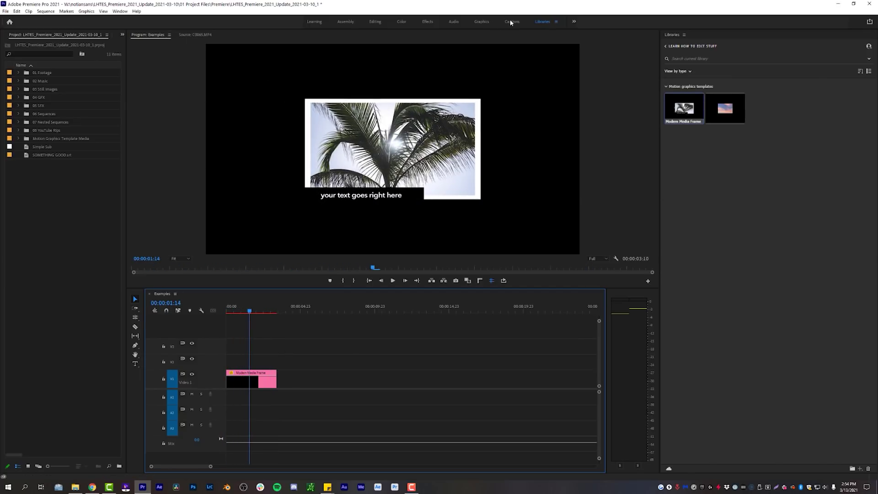
left_click(481, 21)
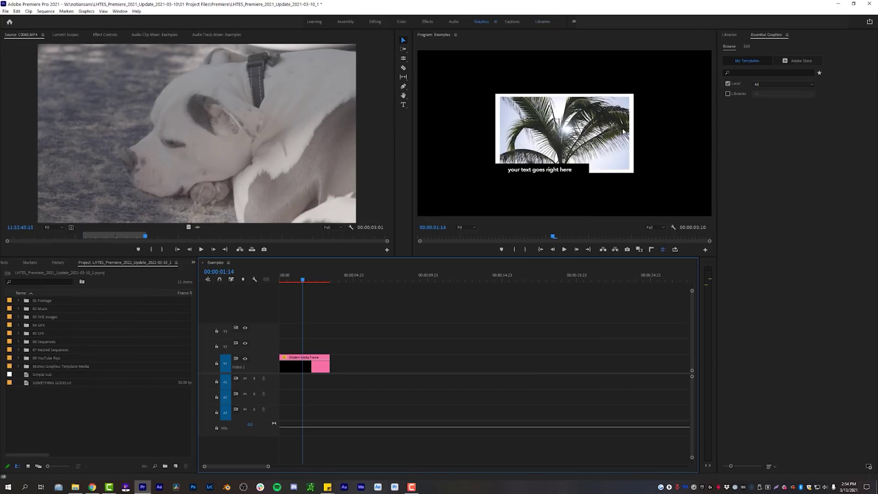
- Change the Modern Media Frame text to 'something else' and make its textbox purple
left_click(311, 369)
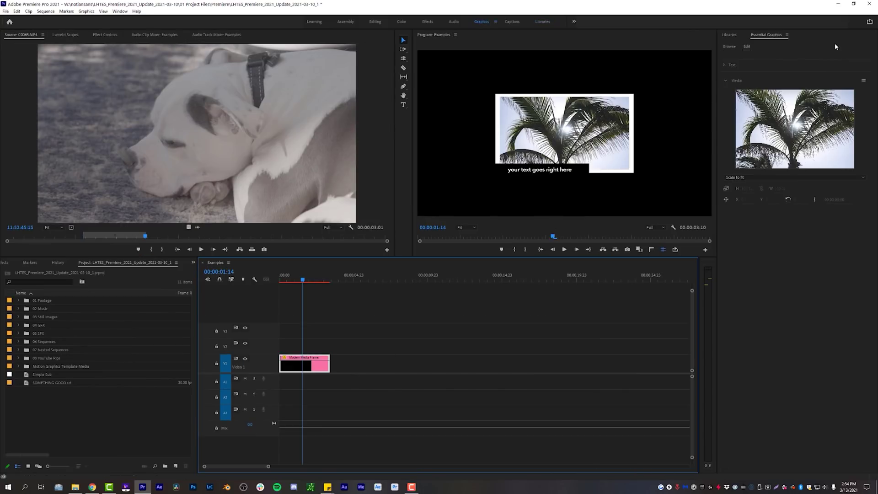
left_click(727, 66)
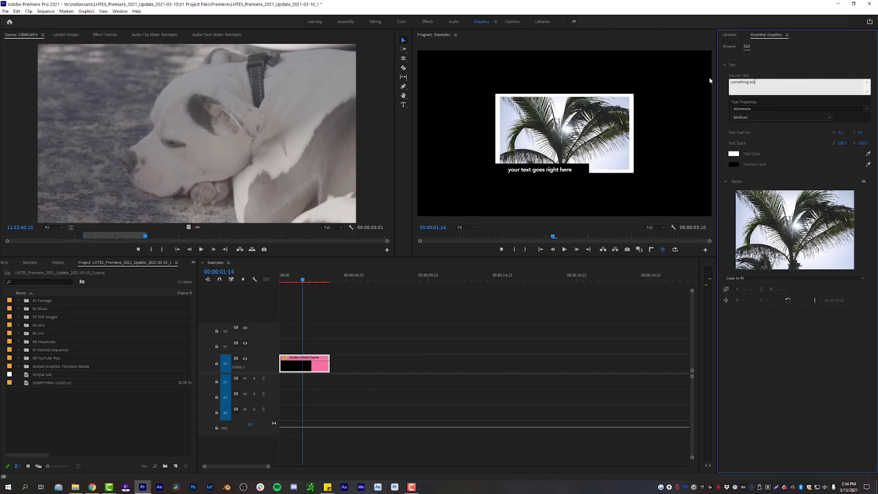
left_click(733, 164)
left_click(452, 264)
left_click(452, 262)
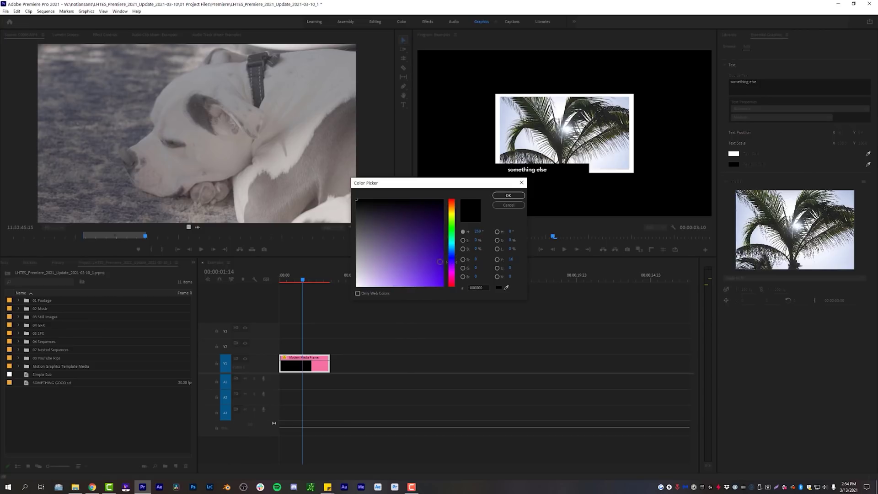
left_click(508, 196)
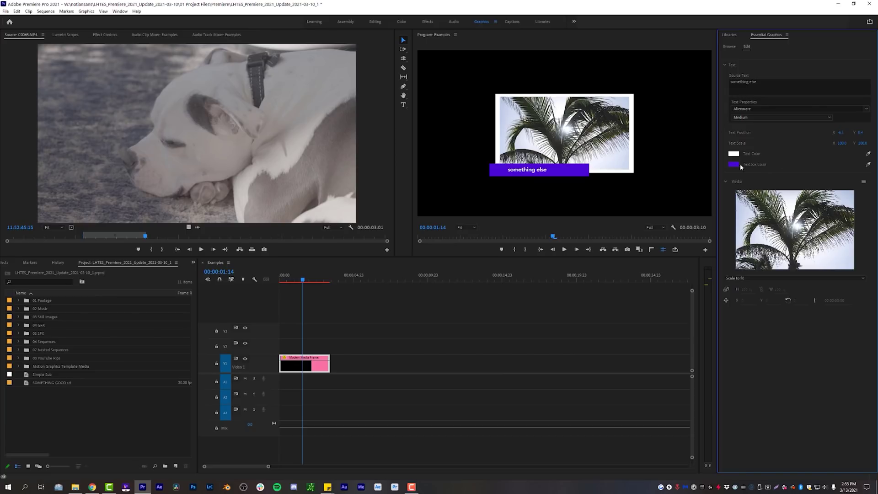
- Swap Cabo-30.jpg from 03 Still Images into the template's media and play the result
left_click(18, 317)
double_click(69, 326)
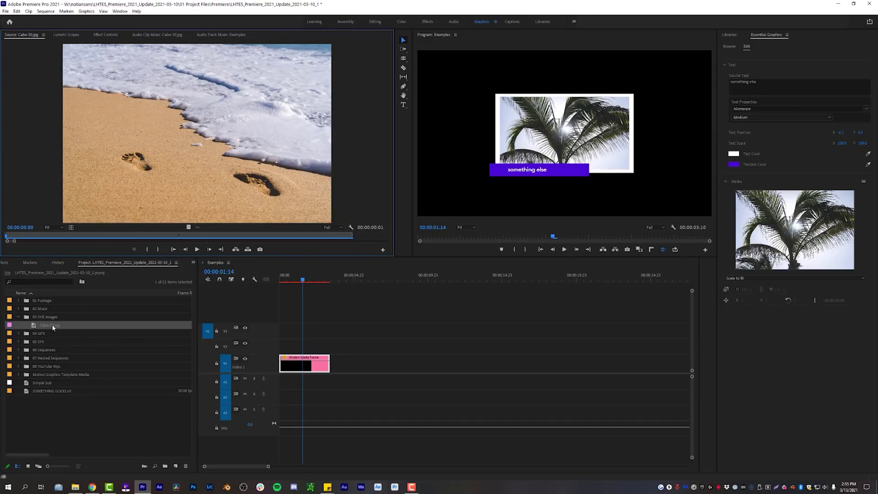
left_click_drag(47, 327, 755, 253)
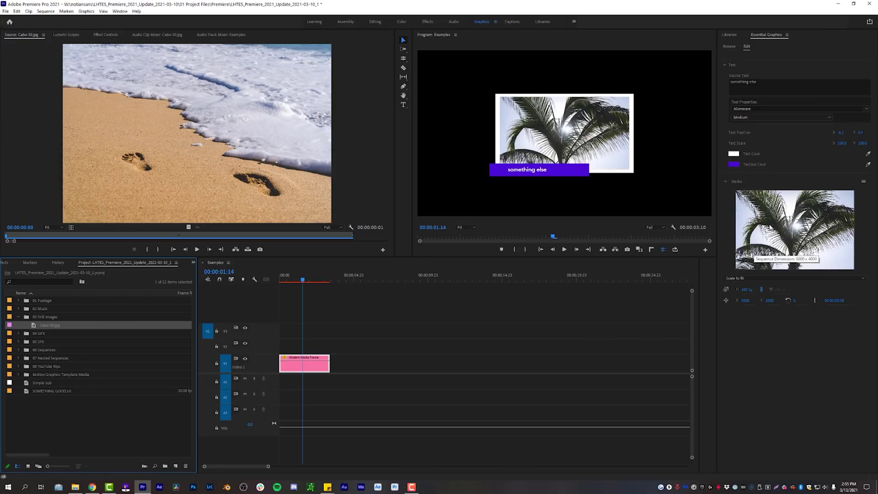
left_click_drag(295, 279, 287, 279)
key("space")
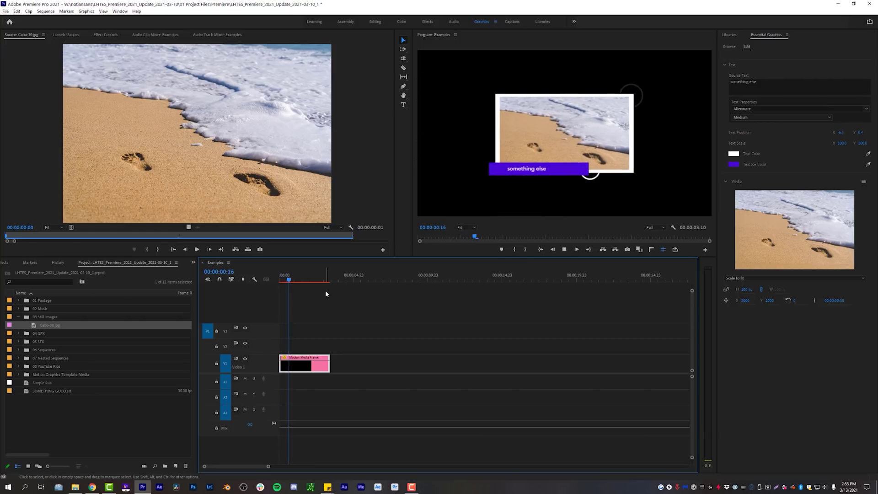
key("Left")
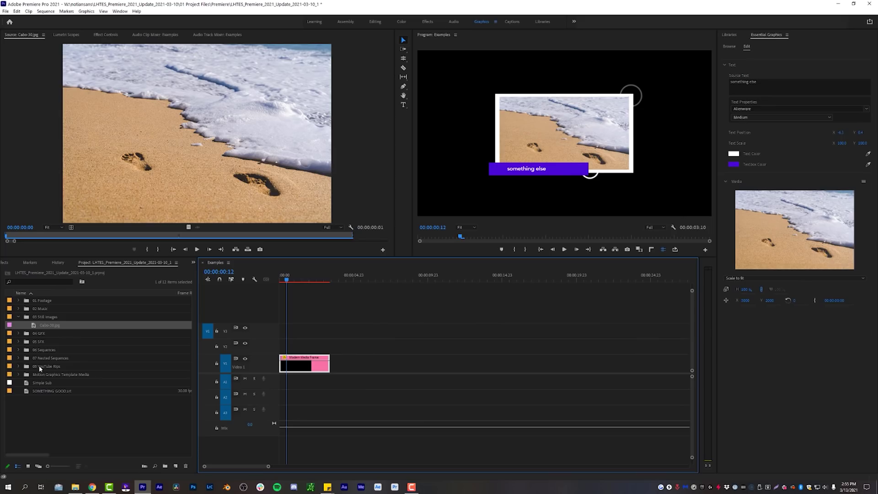
left_click(26, 366)
- Replace the template media with the MP4 from the 08 YouTube Rips folder
key("Right")
left_click(34, 377)
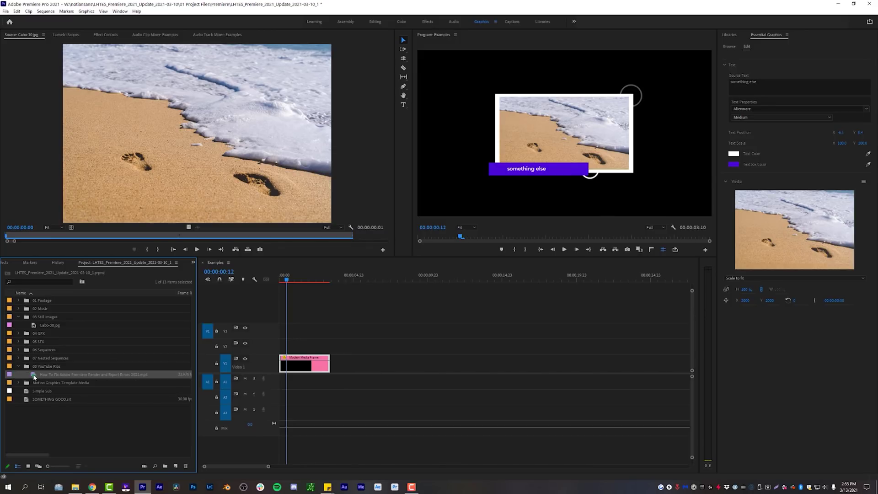
left_click_drag(66, 377, 777, 233)
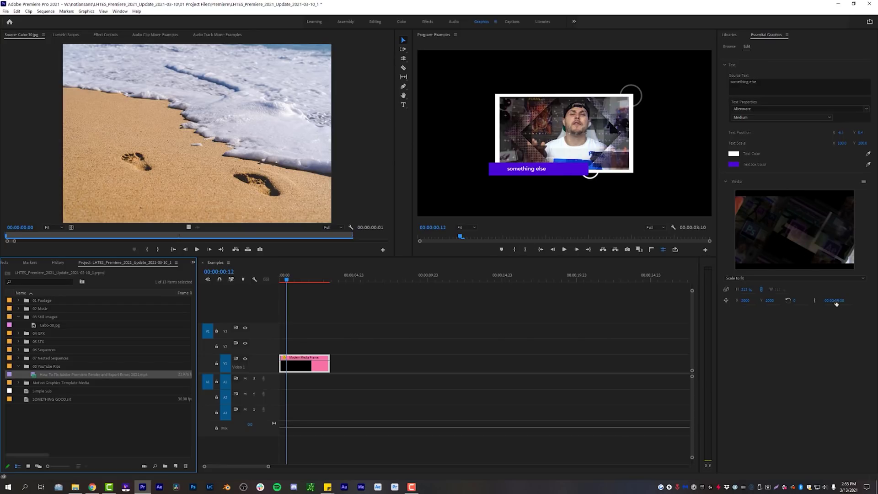
- Start the video two seconds later and extend the end of the Modern Media Frame clip
left_click(841, 313)
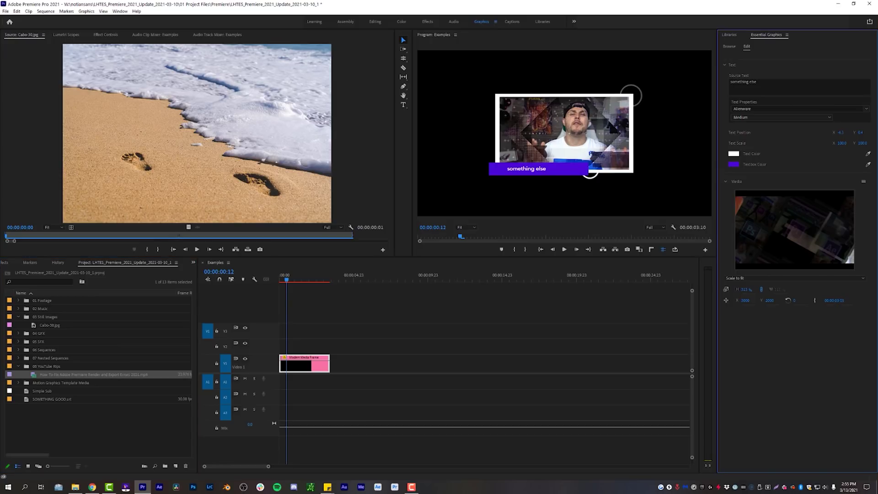
left_click_drag(834, 302, 657, 333)
left_click_drag(286, 287, 313, 282)
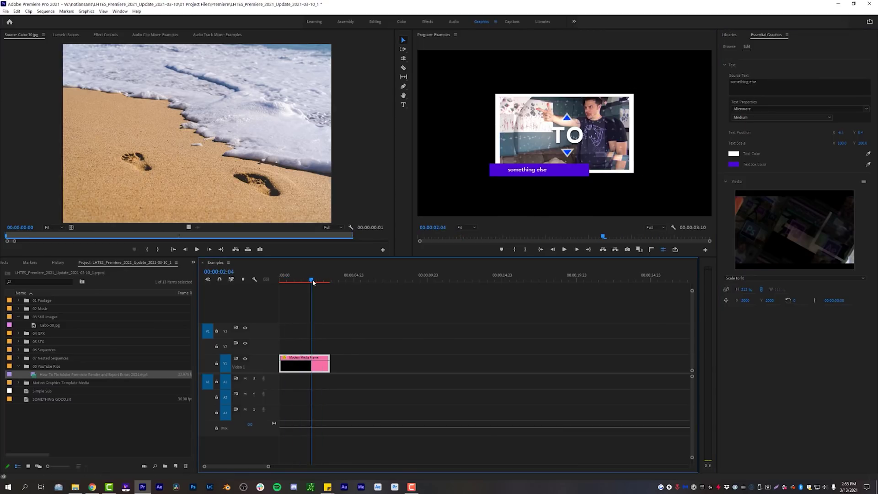
mouse_move(330, 364)
left_mouse_down()
mouse_move(480, 363)
mouse_move(340, 366)
left_mouse_up()
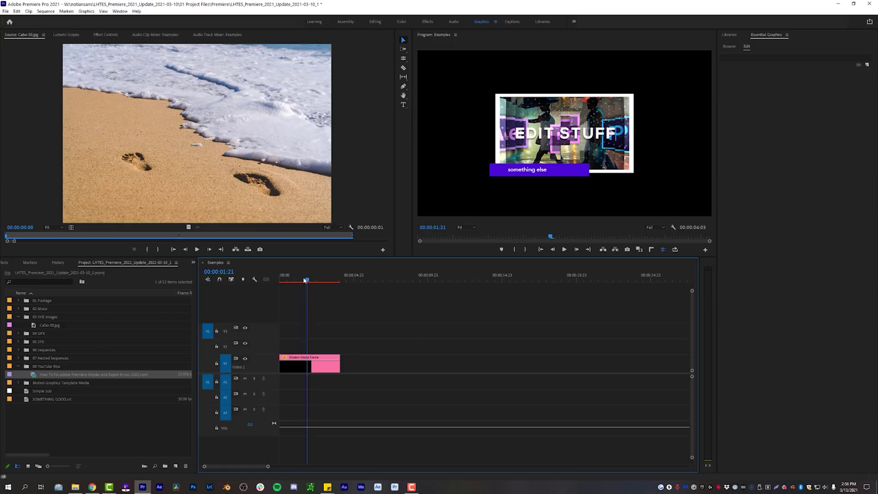
- Move the playhead back to 00:00:01:16 on the Examples sequence ruler
left_click(304, 280)
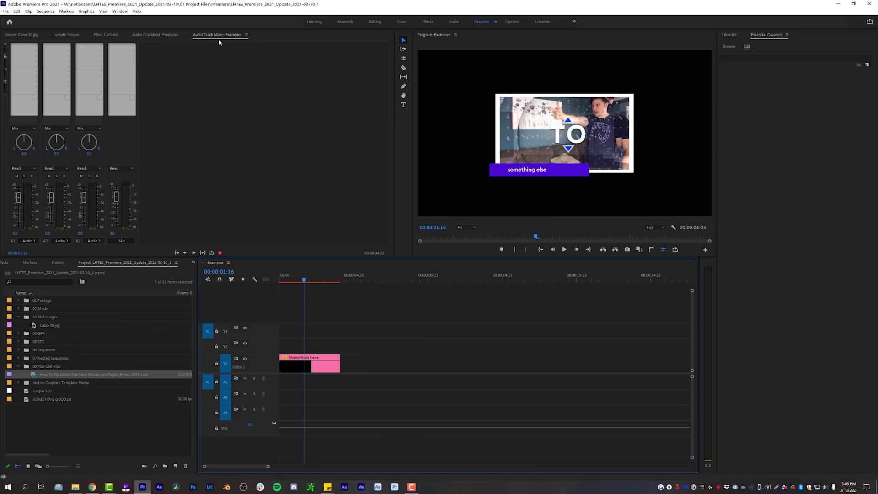
- Add Channel Mixer, Dynamics and DeHummer to Audio 1's first three effect slots
left_click(33, 47)
left_click(114, 75)
left_click(28, 47)
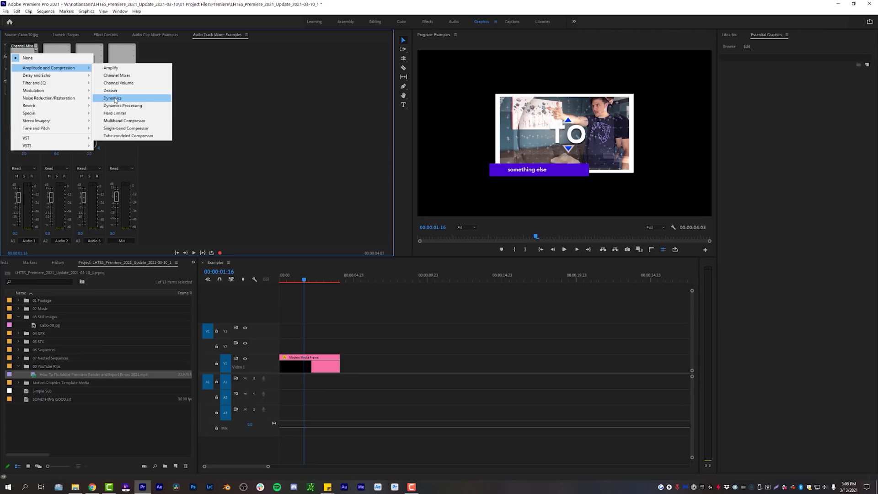
left_click(114, 96)
left_click(25, 55)
mouse_move(40, 105)
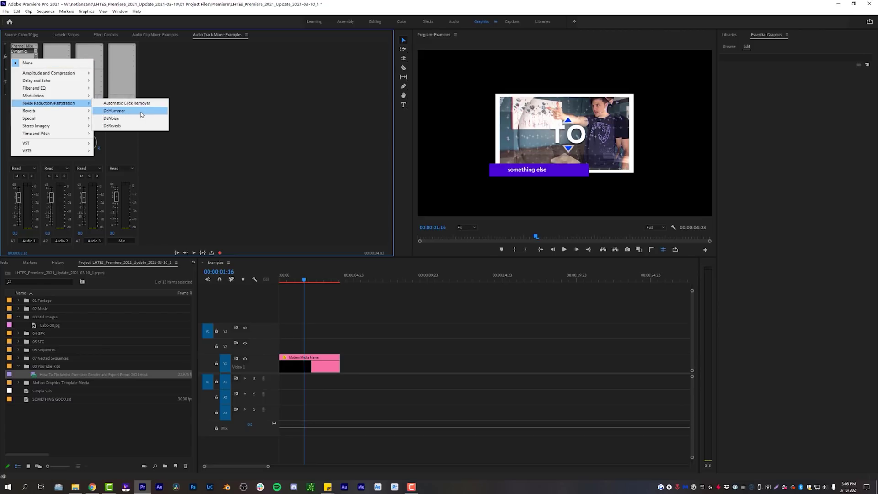
left_click(115, 111)
- Add Phaser and Flanger as Audio 1's fourth and fifth effects
left_click(38, 61)
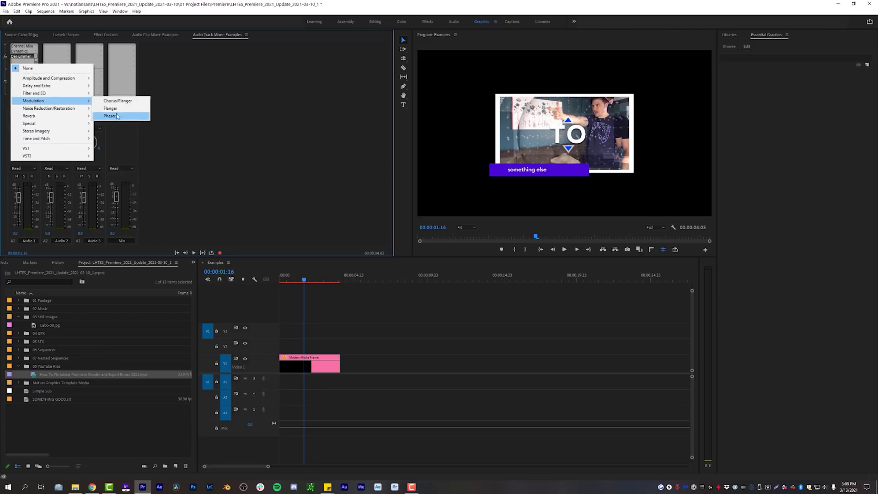
left_click(114, 115)
left_click(25, 66)
mouse_move(46, 107)
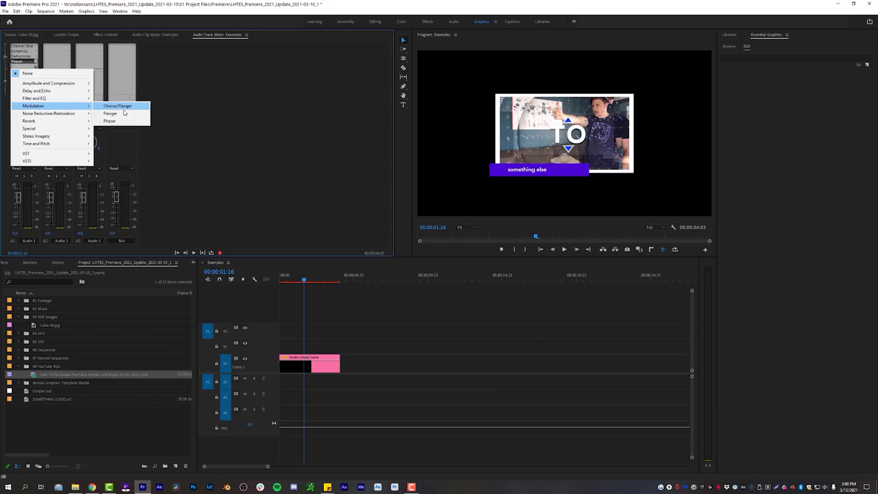
left_click(121, 113)
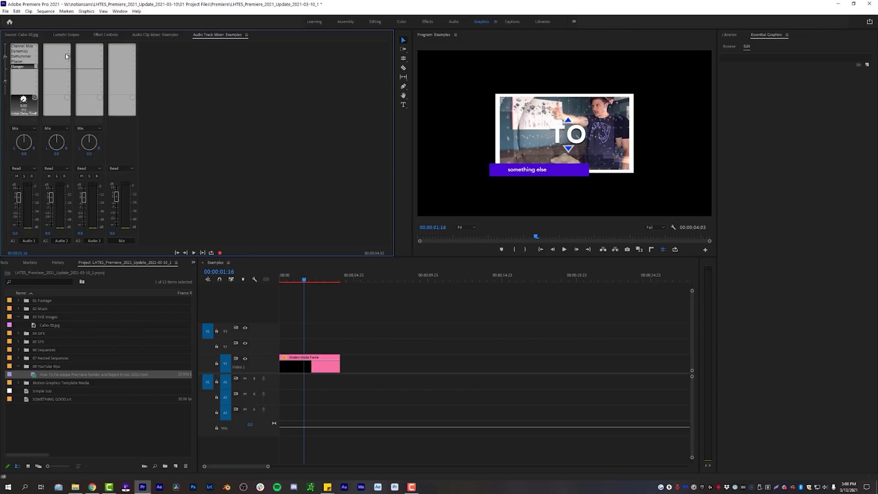
- Start adding the effect chain to the Audio 2 track
left_click(87, 67)
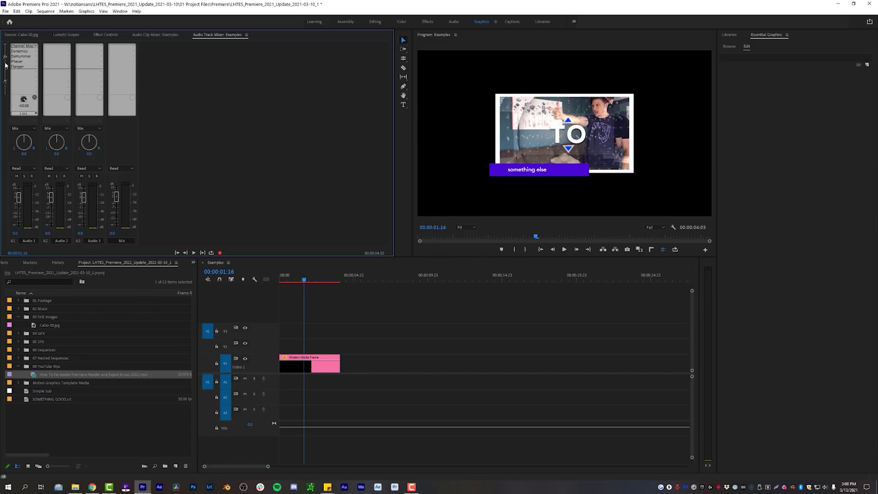
left_click(26, 47)
key("Escape")
left_click(58, 50)
left_click(89, 102)
- Paste Audio 1's track effects onto Audio 2, then play back the delayed A1 clip
right_click(61, 48)
left_click(76, 98)
right_click(57, 51)
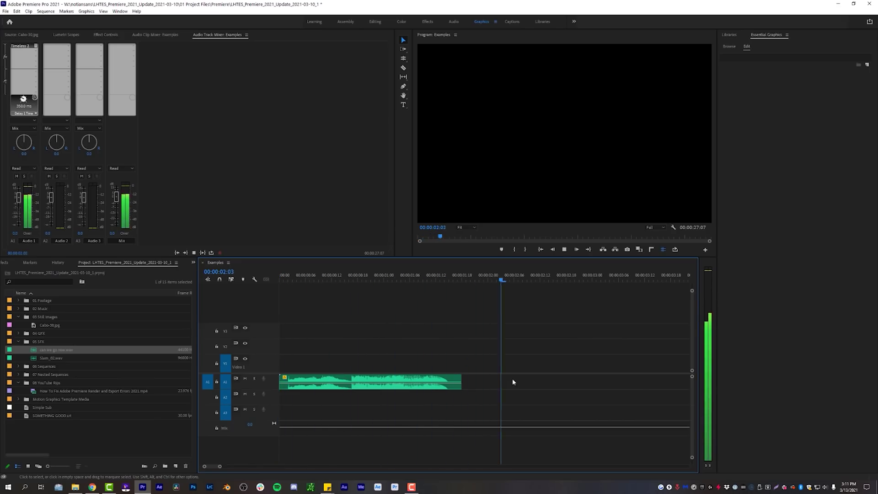
key("space")
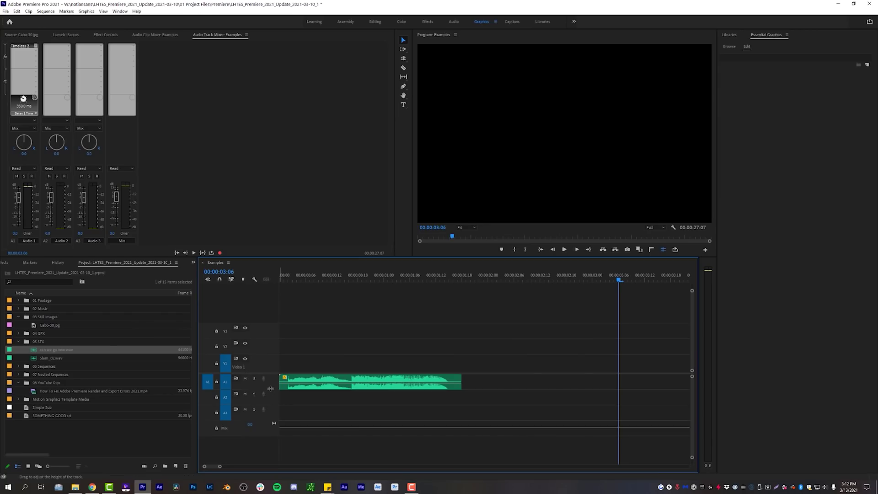
- Make Audio 1 taller and display its track Volume keyframes
left_click_drag(270, 389, 270, 414)
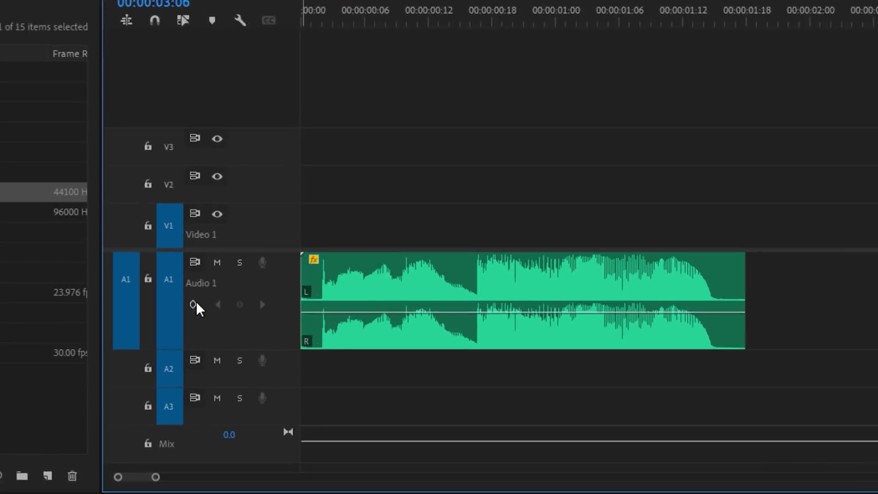
left_click(196, 304)
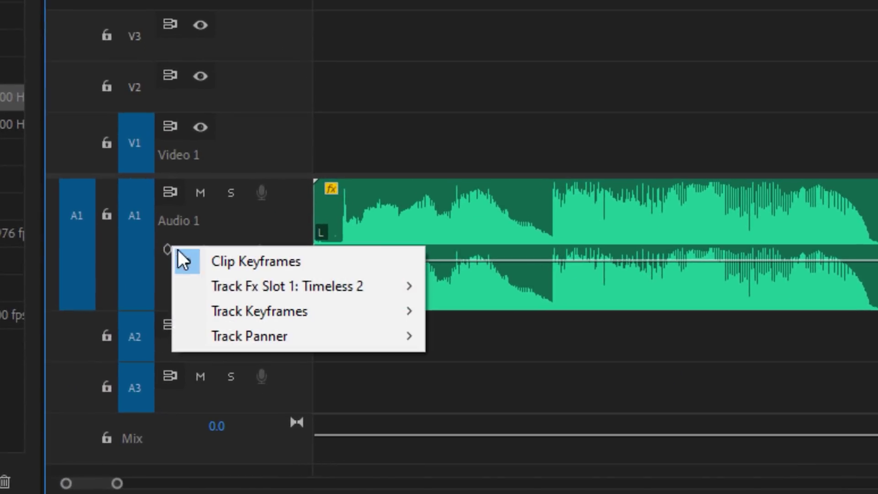
mouse_move(292, 351)
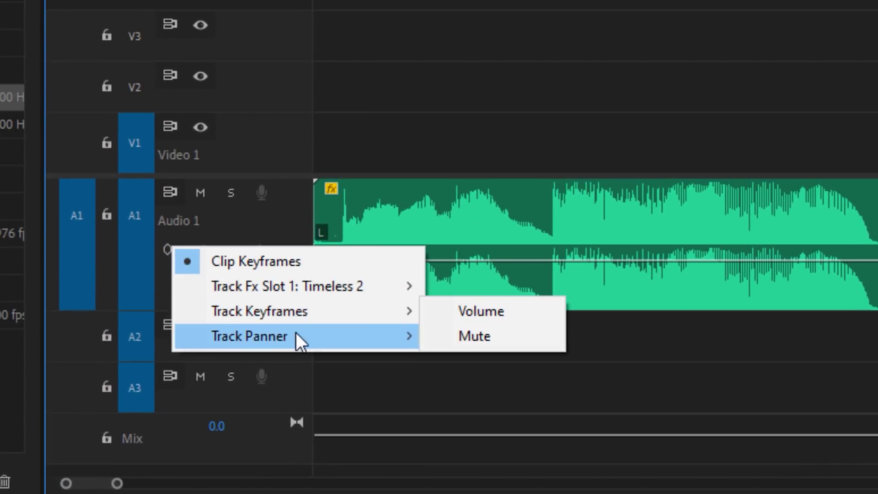
left_click(516, 316)
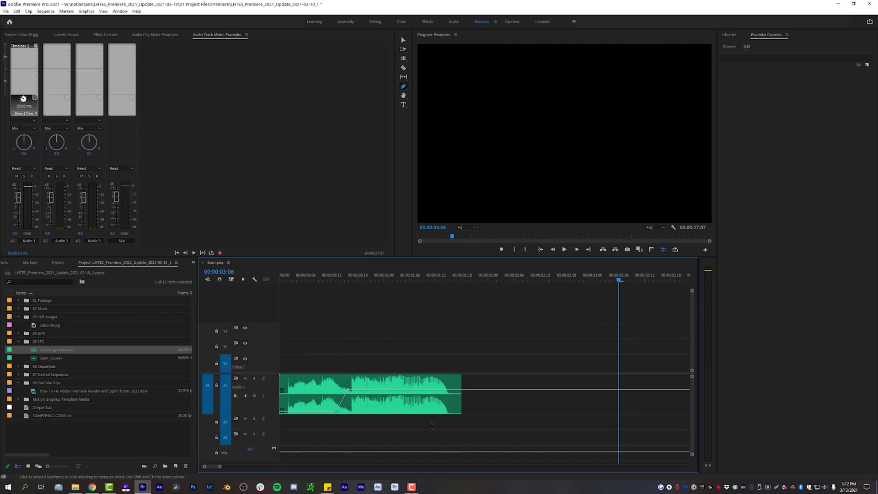
- Return to the Selection tool and play the ramped clip from the sequence start
key("v")
right_click(14, 46)
left_click(32, 55)
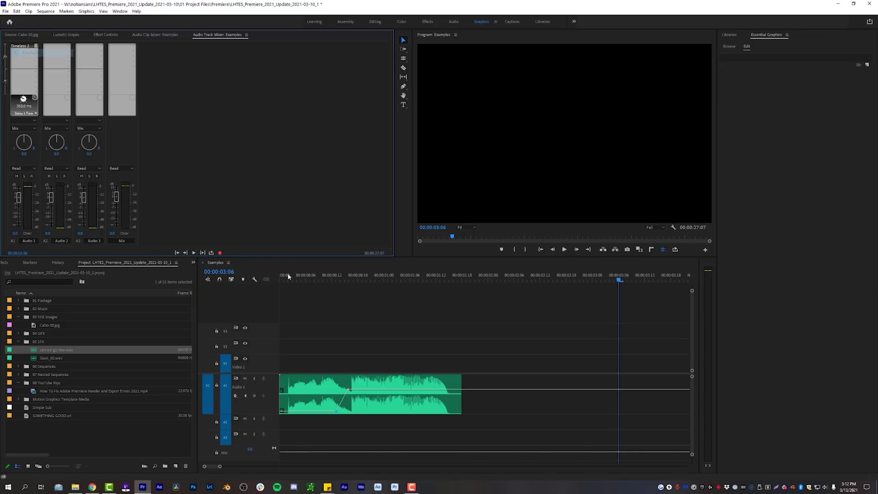
left_click_drag(289, 276, 280, 277)
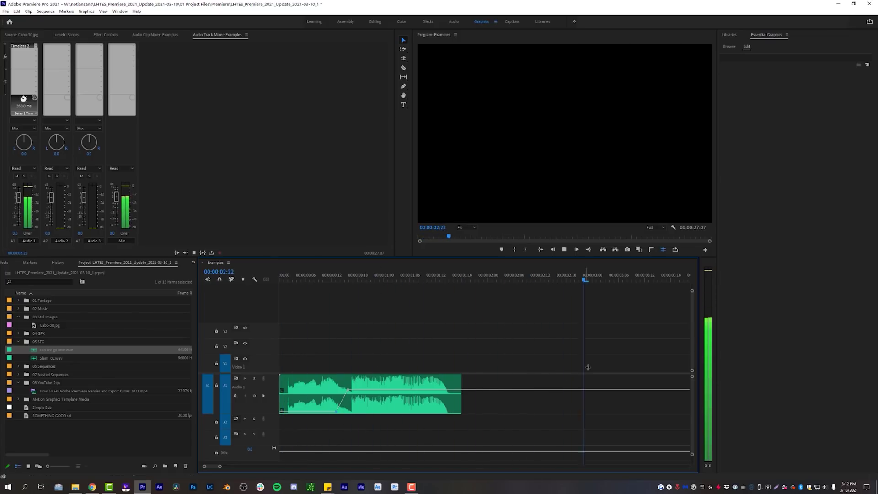
key("space")
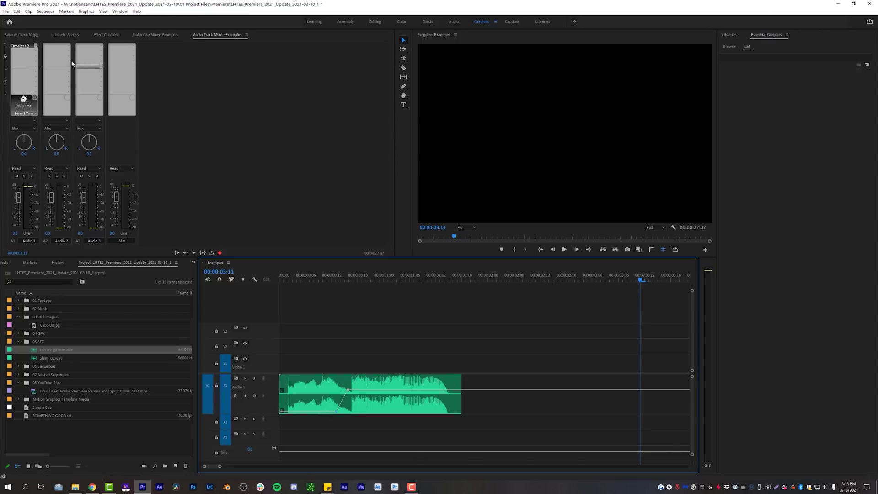
left_click(33, 51)
- Dismiss the open popup to reach Quick Export for Examples.mp4
key("Escape")
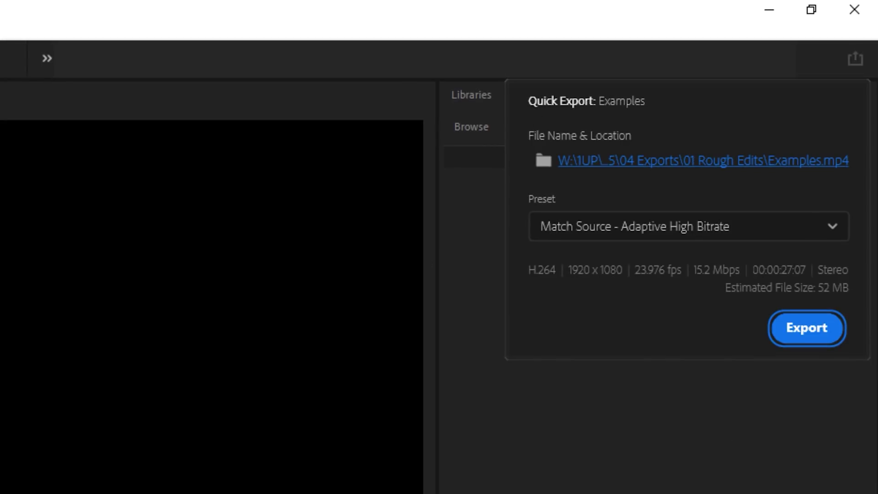
- Review the preset list and briefly inspect the full Export Settings window
left_click(605, 233)
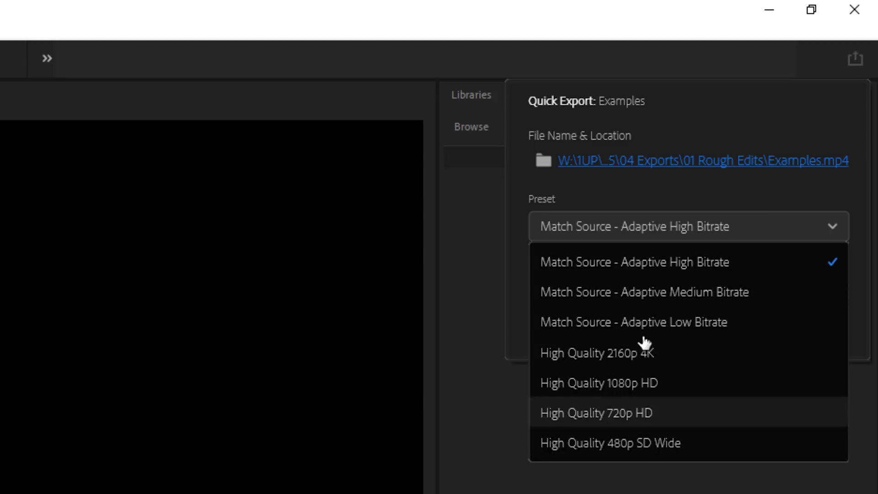
left_click(649, 215)
key("Escape")
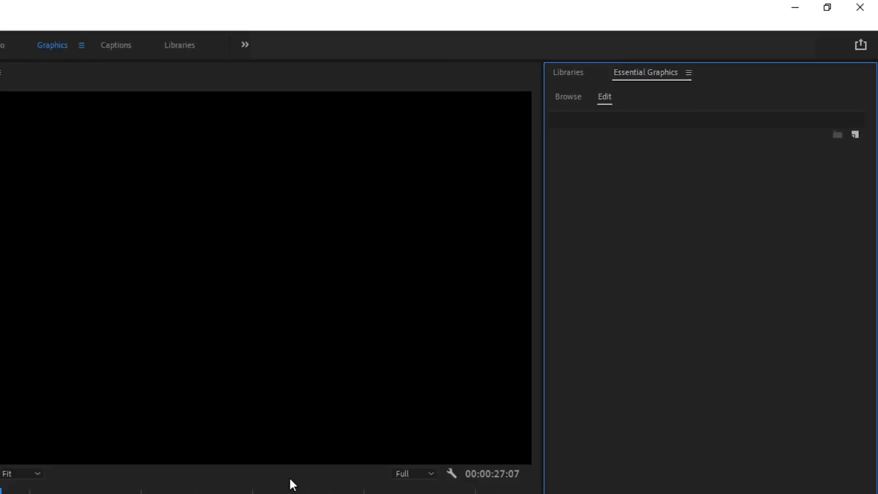
key("ctrl+m")
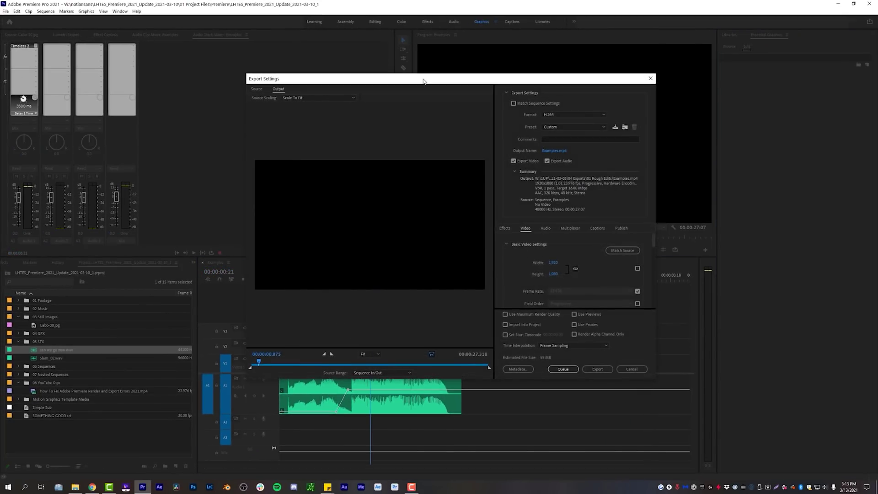
left_click_drag(423, 82, 390, 79)
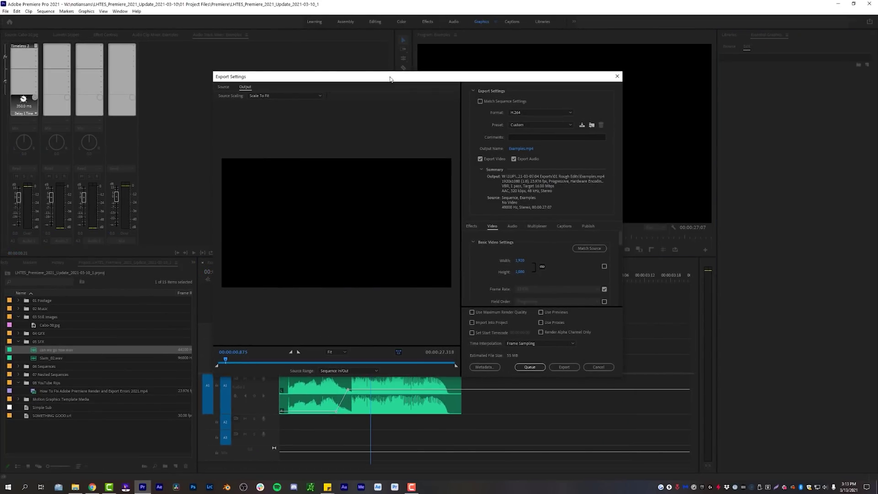
left_click(617, 80)
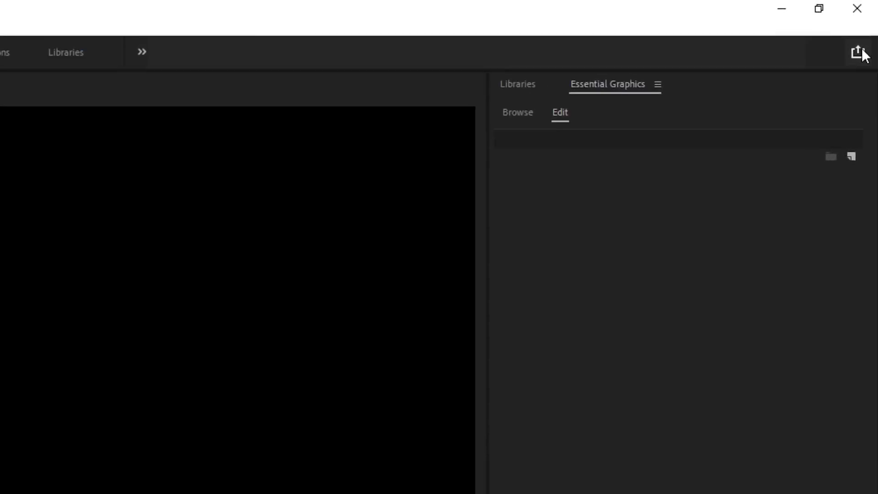
- Choose the High Quality 1080p HD preset in Quick Export, closing without exporting
left_click(870, 22)
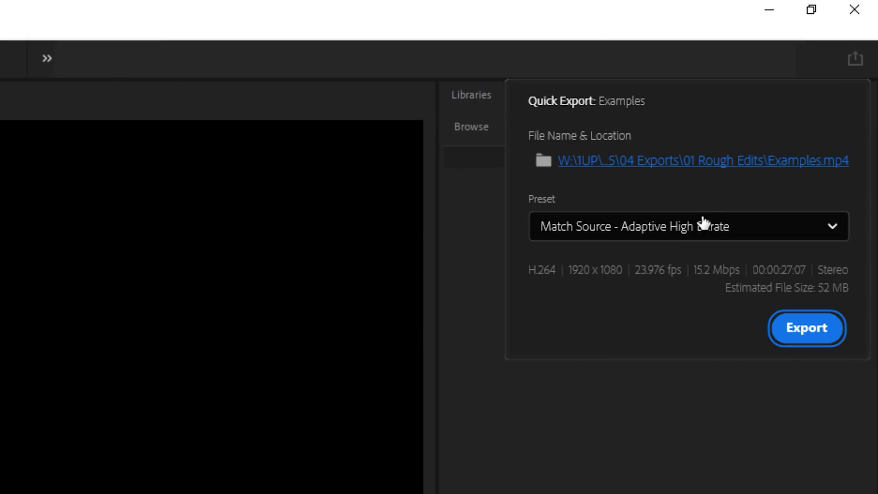
left_click(705, 224)
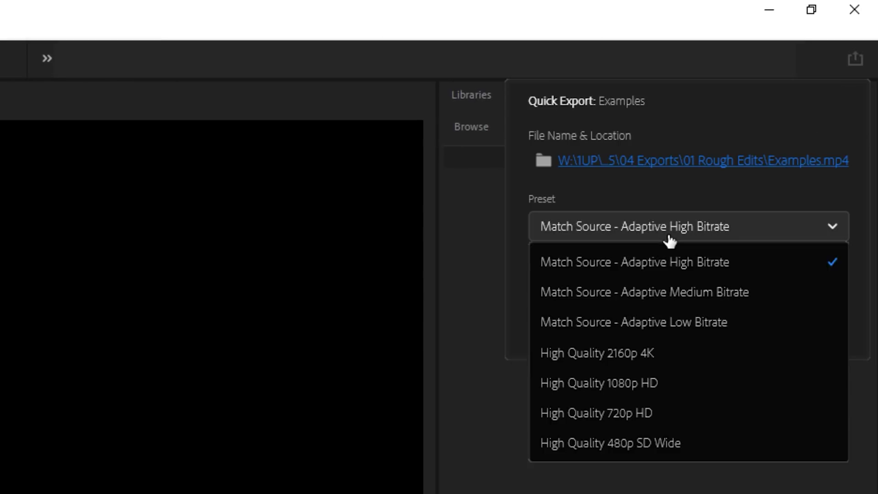
left_click(633, 392)
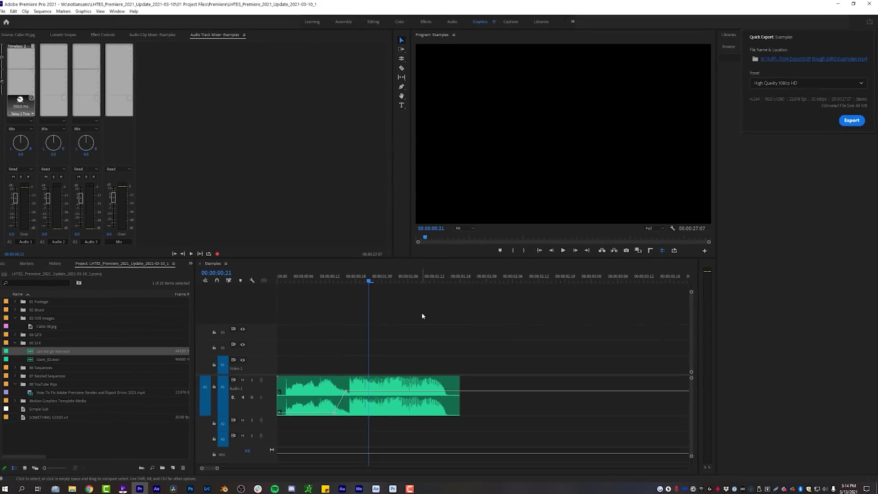
left_click(345, 311)
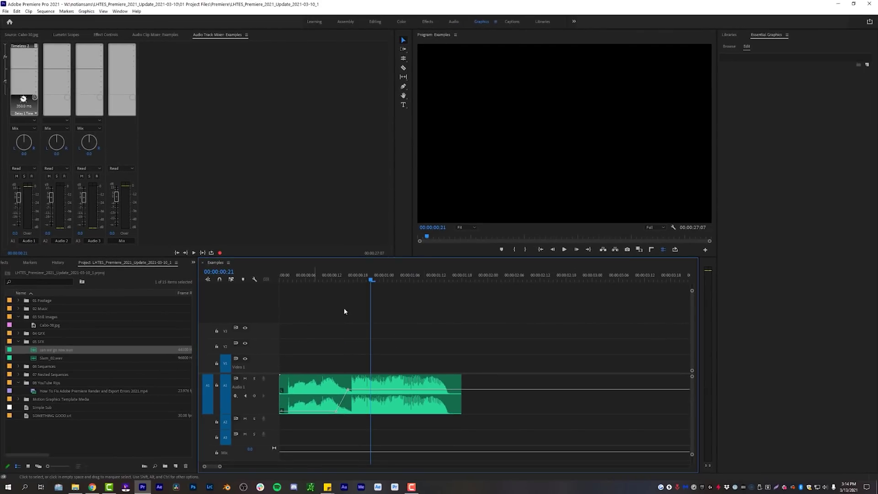